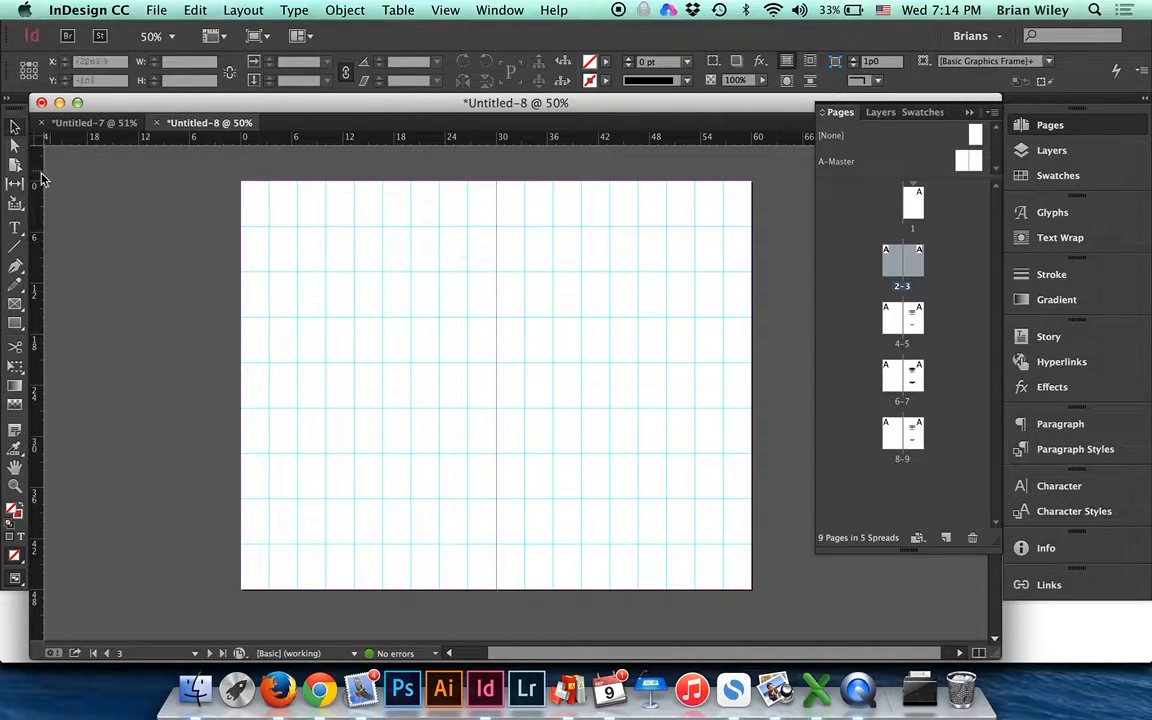
Step: Draw a text frame about 16p8 wide by 16p0 high on page 3 and enter "Hello" in it
left_click(18, 230)
left_click(18, 230)
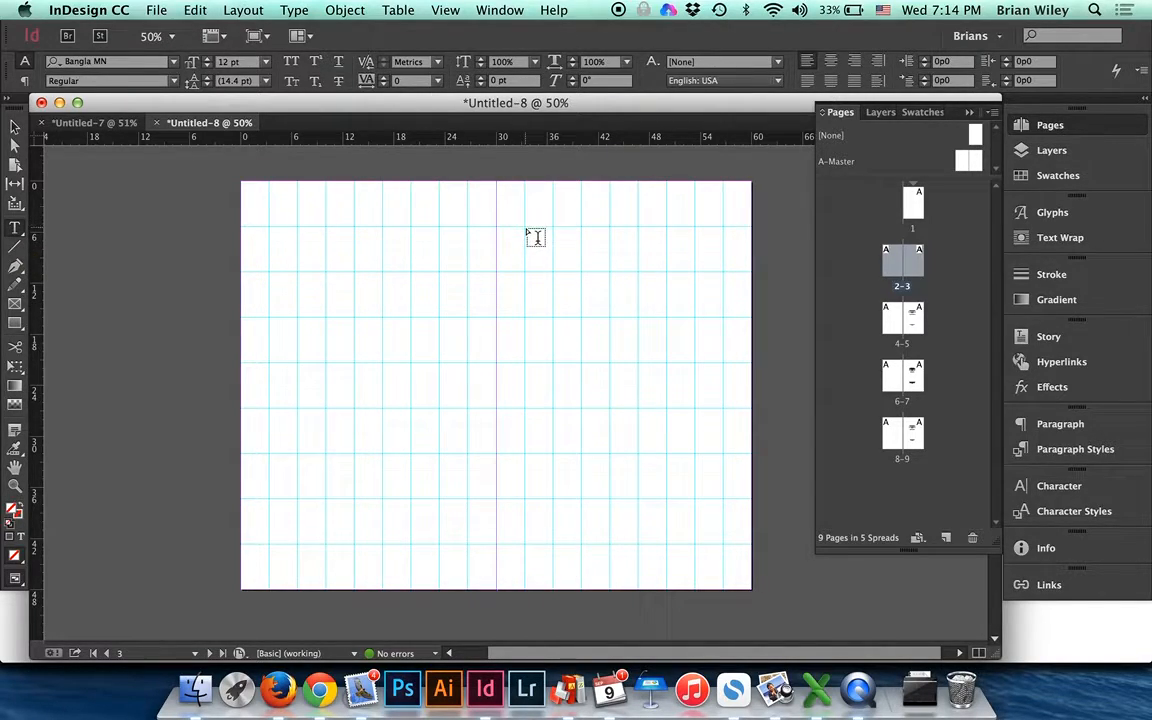
mouse_move(533, 235)
left_mouse_down()
mouse_move(663, 321)
mouse_move(674, 372)
mouse_move(667, 364)
left_mouse_up()
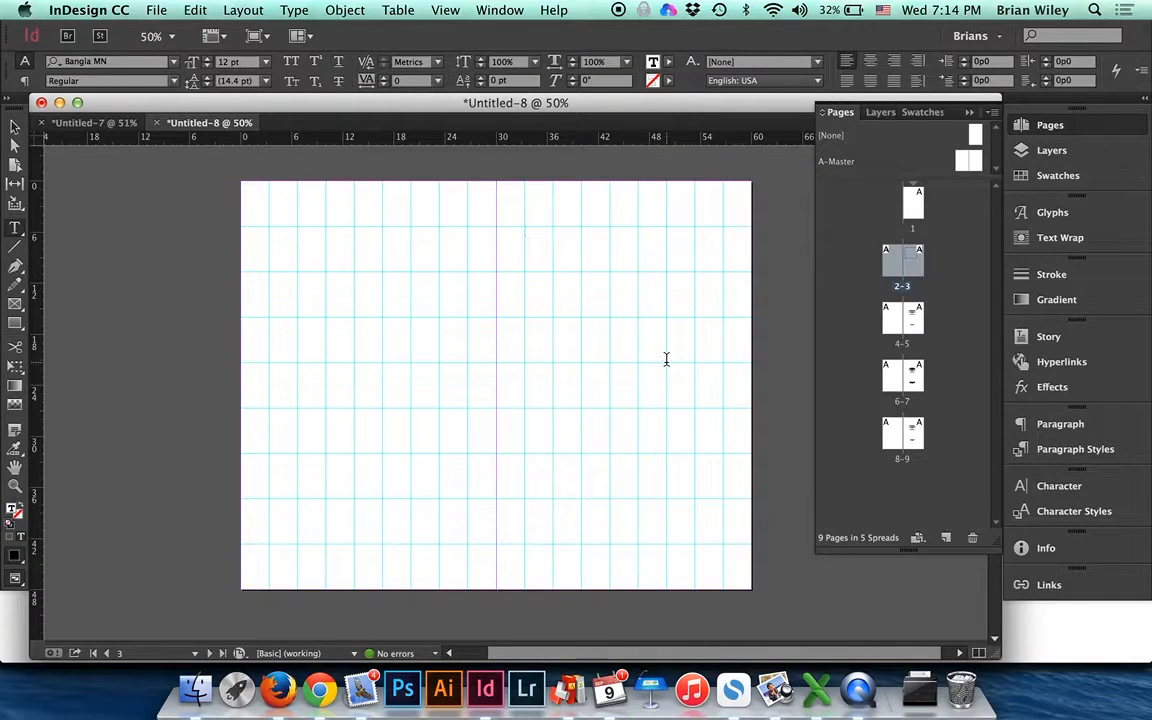
type("Hello")
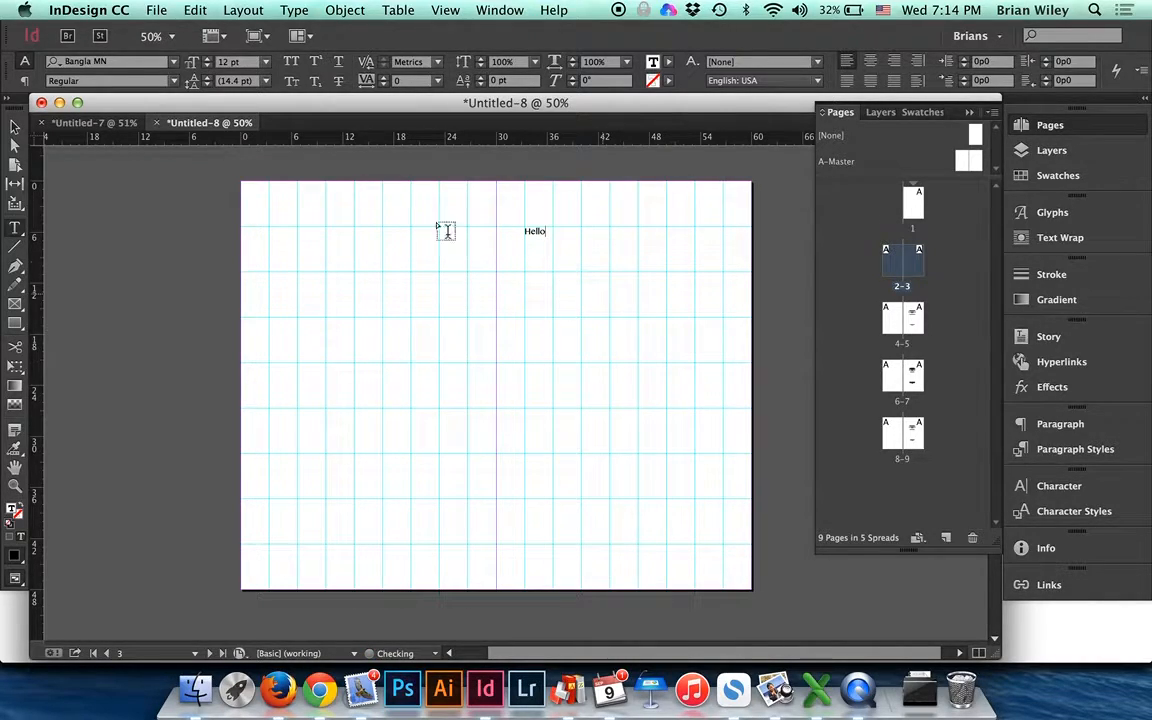
key("Return")
key("BackSpace")
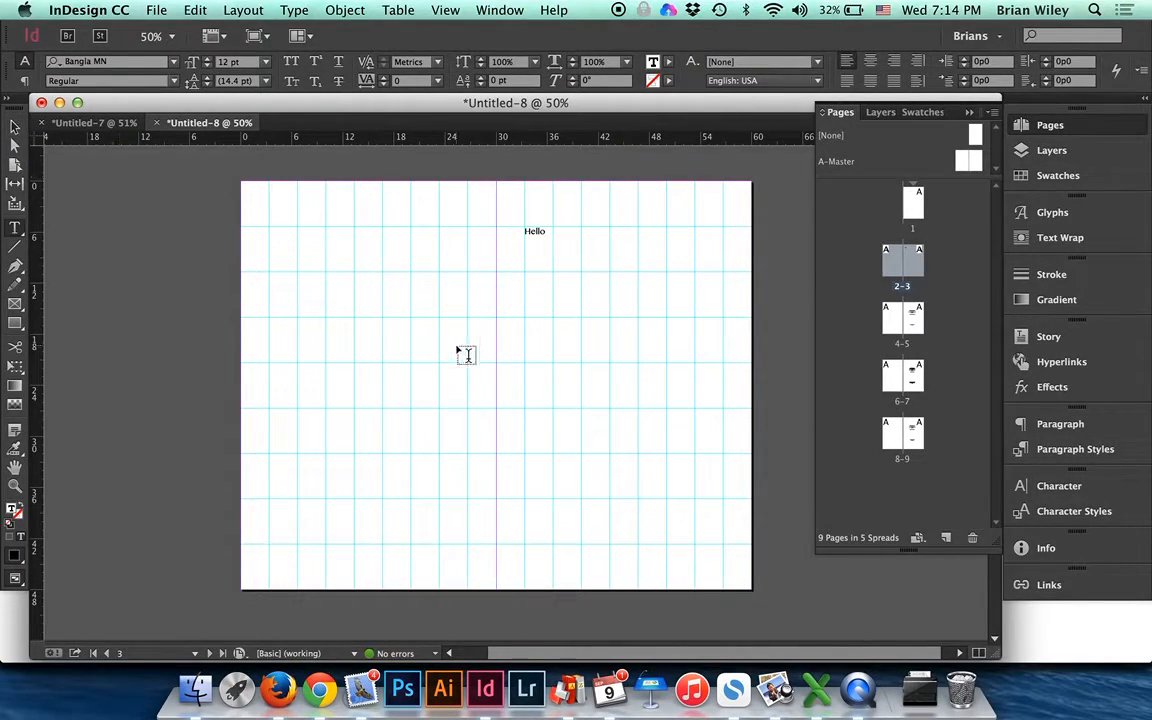
key("Escape")
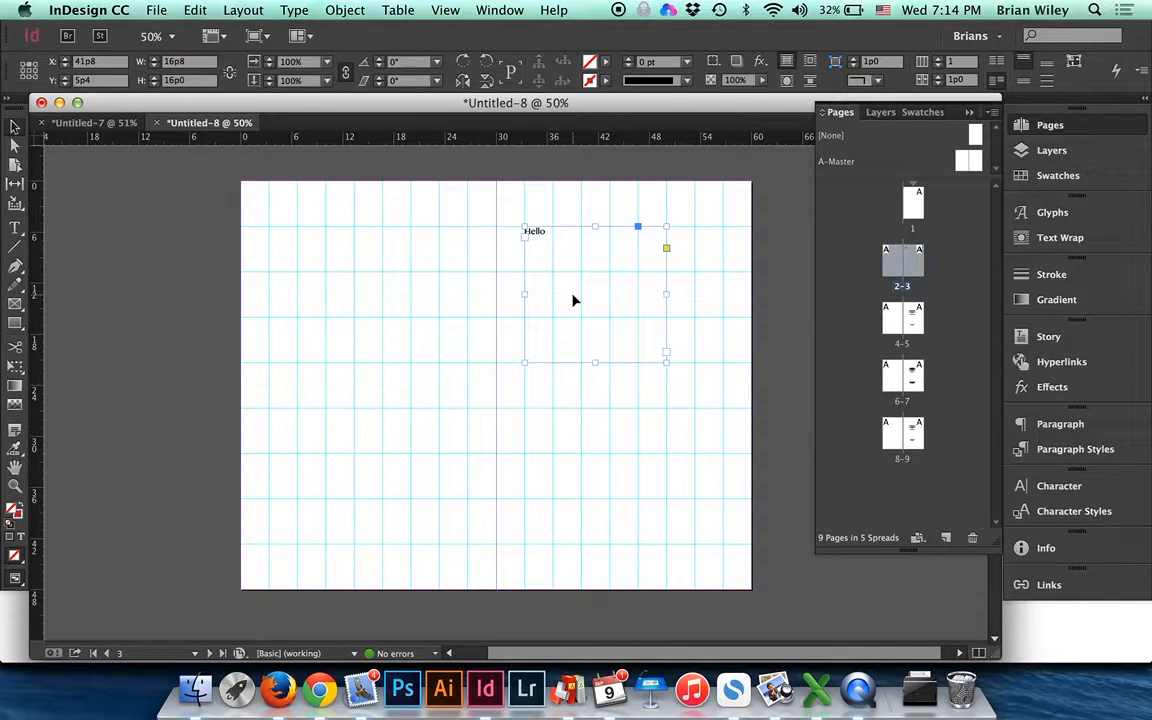
Step: Enlarge the "Hello" text frame to about 20p0 wide by 32p0 high without scaling its text
double_click(584, 243)
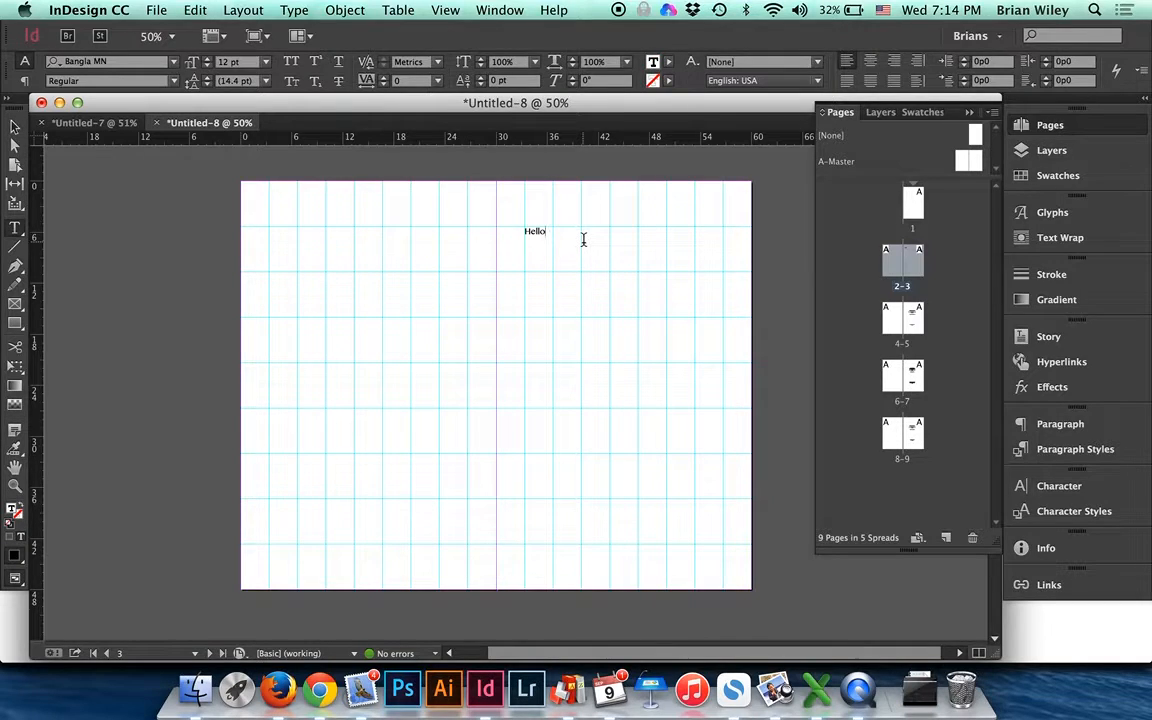
double_click(530, 232)
left_click(14, 127)
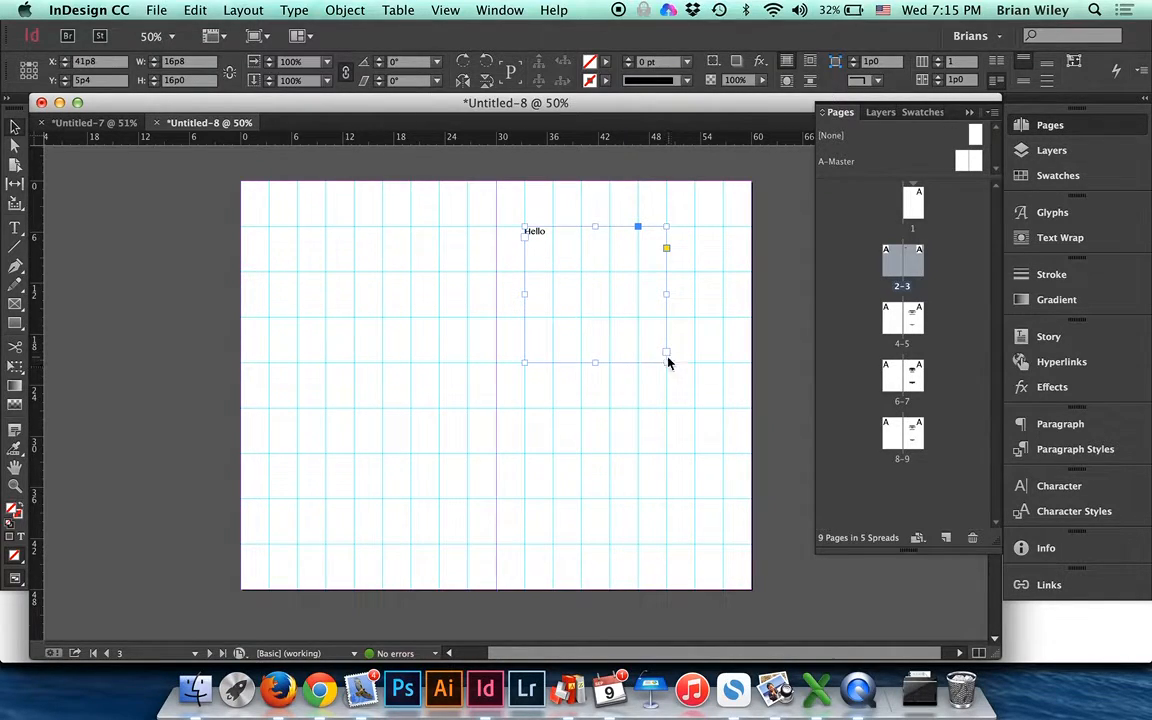
left_click_drag(663, 363, 694, 503)
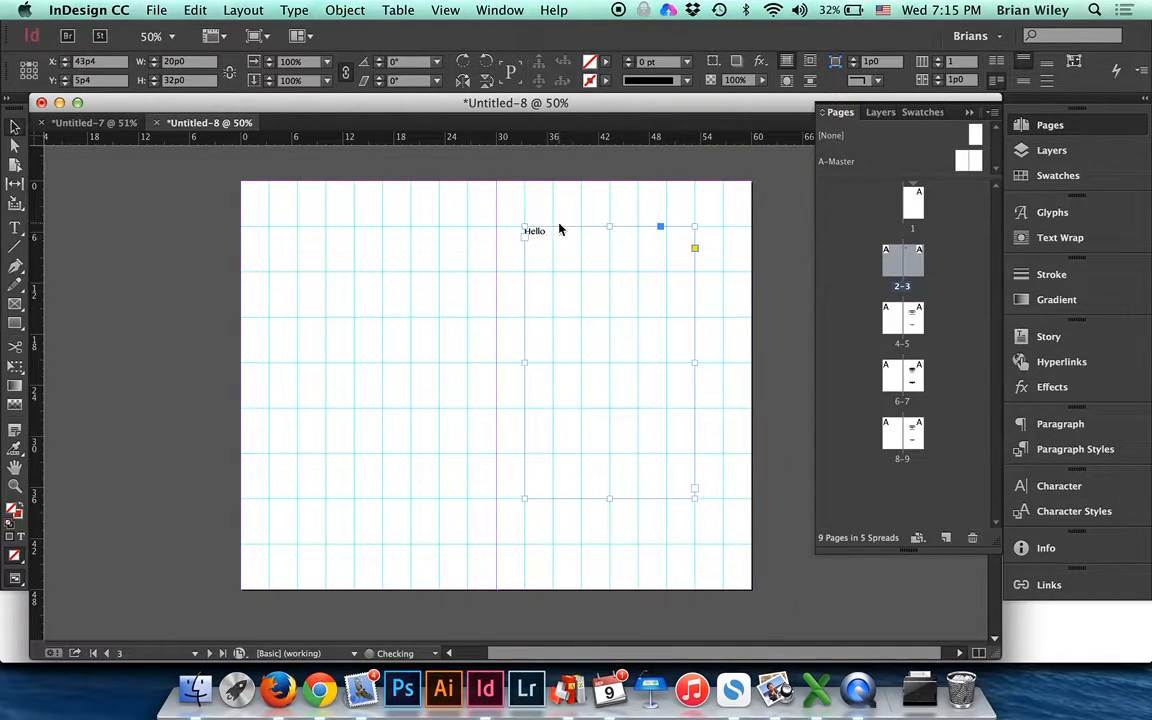
Step: Set the font size of the word "Hello" to 72 pt
double_click(540, 231)
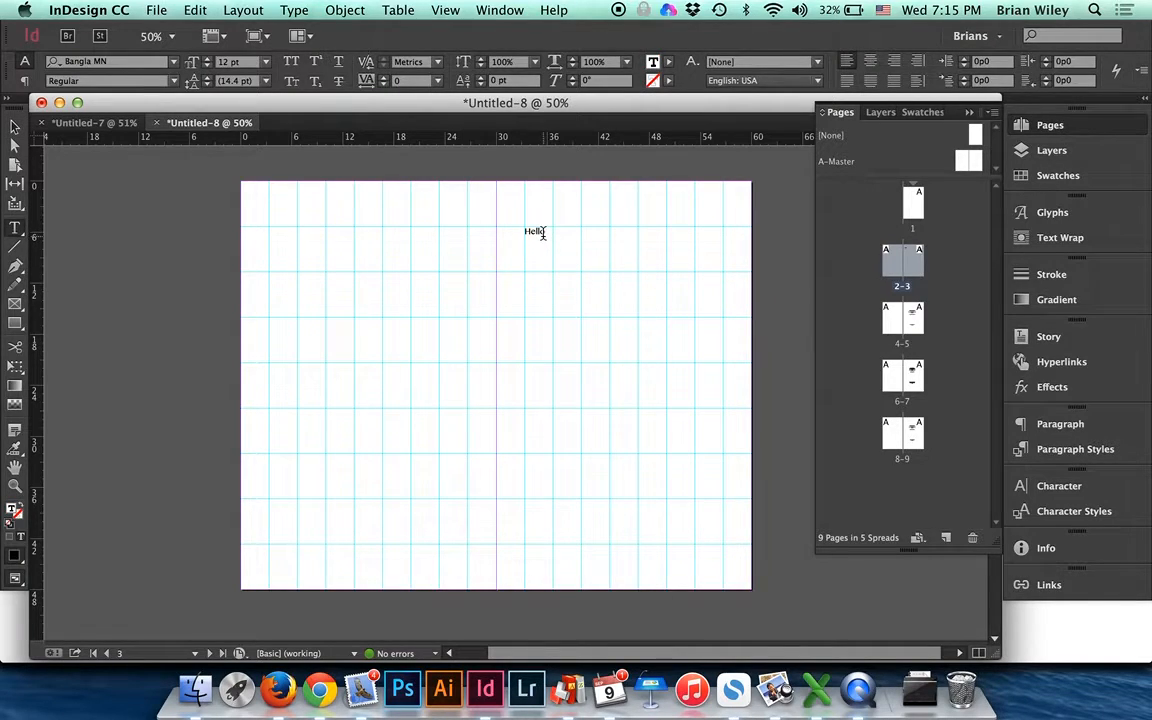
left_click_drag(545, 231, 516, 237)
left_click(264, 63)
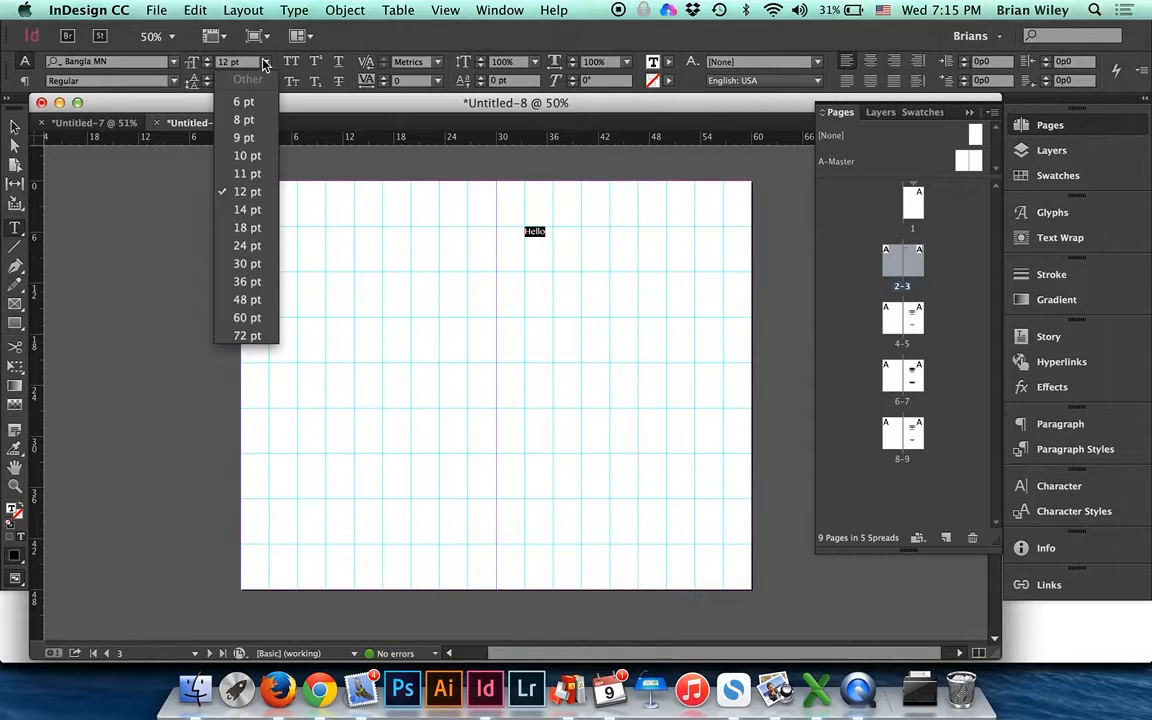
left_click(249, 335)
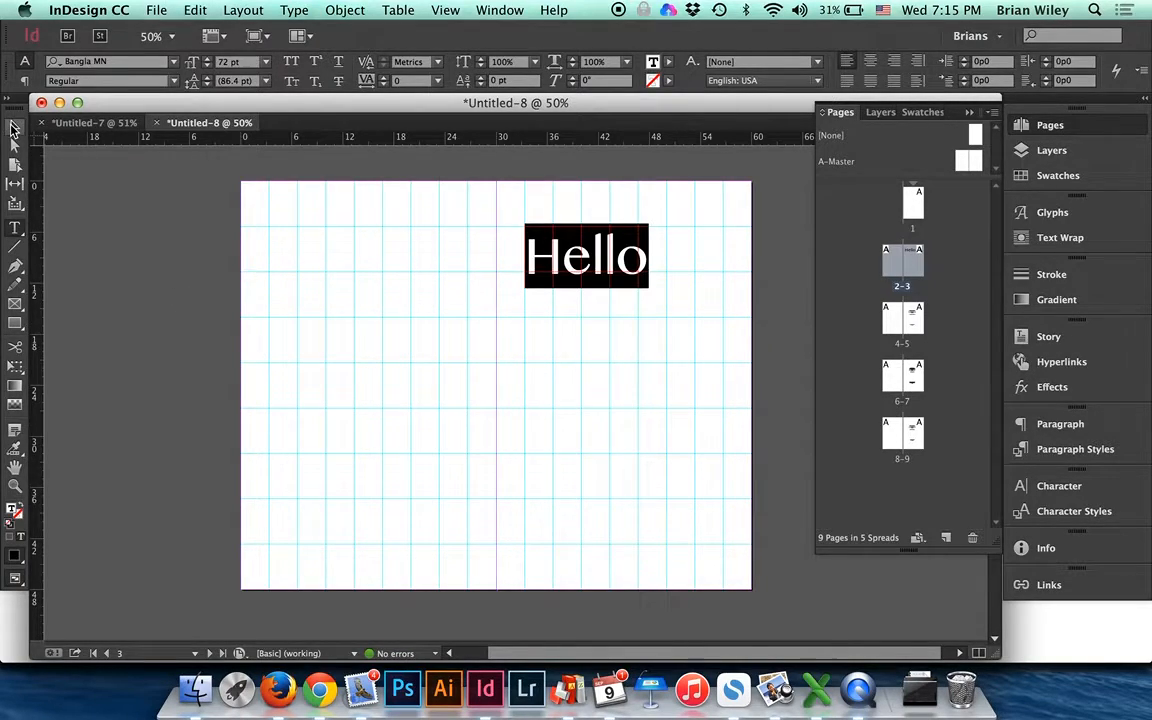
left_click(14, 128)
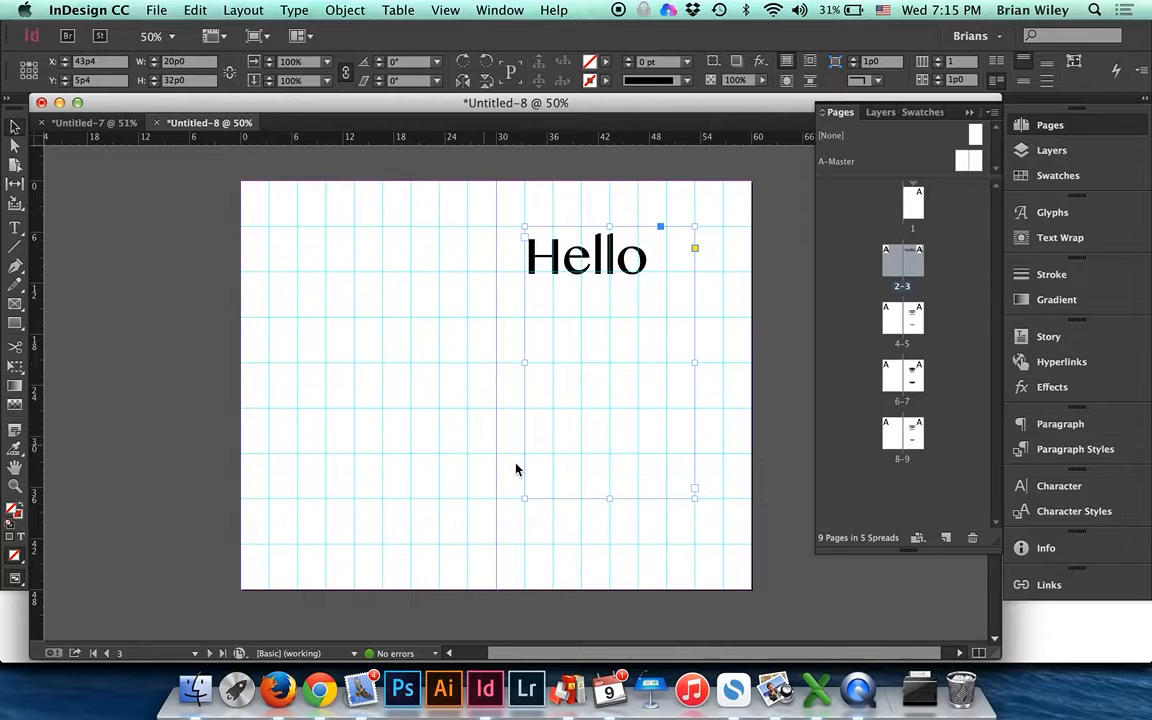
Step: Resize the text frame to 20p0 by 21p4, and scale frame and text together to about 23p4 wide by 24p11 high
left_click_drag(694, 496, 639, 268)
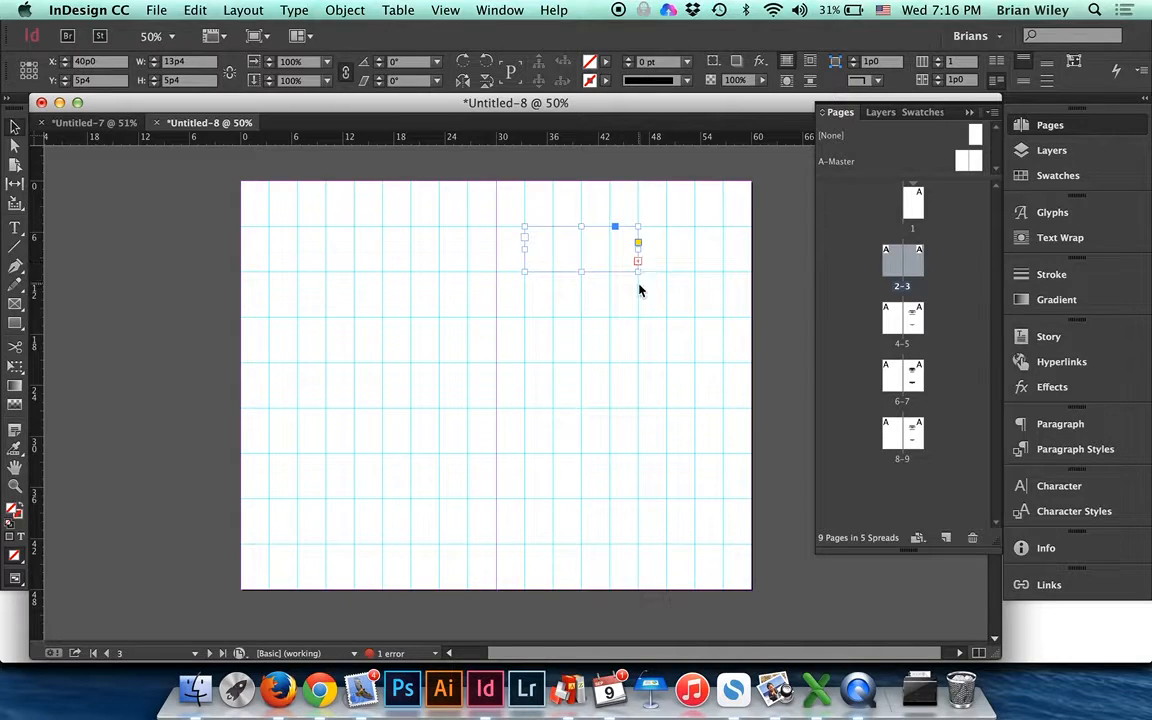
left_click_drag(638, 273, 690, 410)
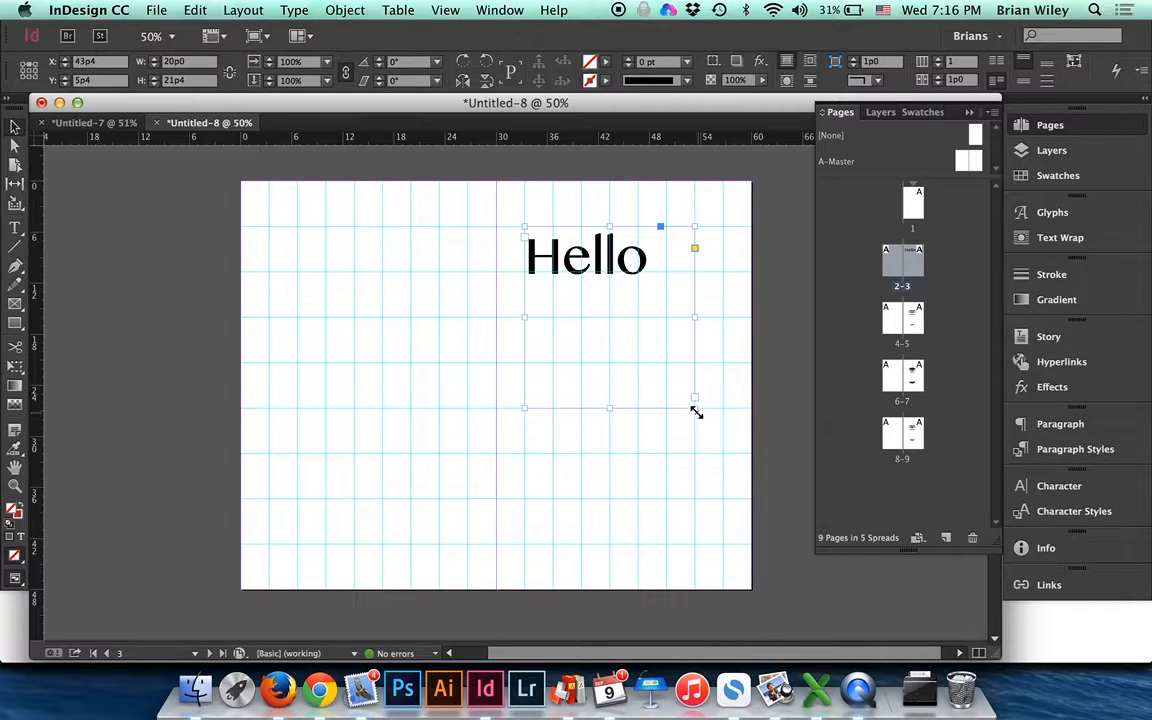
left_click_drag(694, 399, 721, 437)
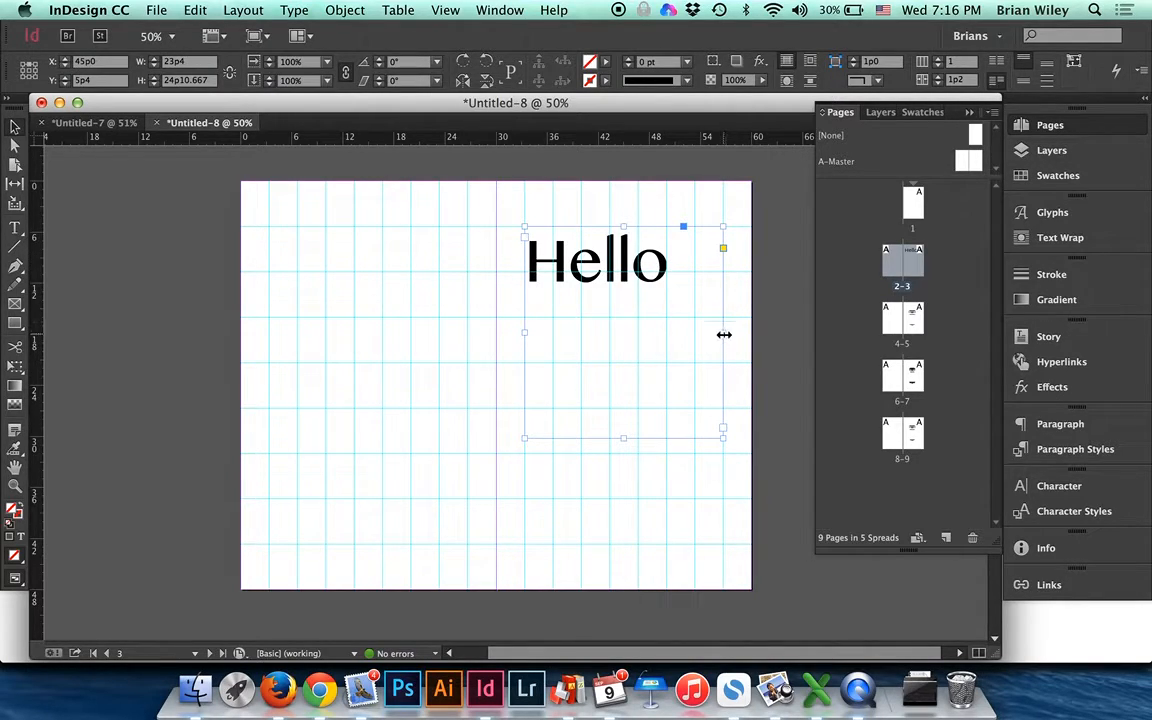
Step: Try different widths and heights for the text frame without scaling the text, and fit the frame tightly around "Hello"
left_click_drag(724, 335, 671, 330)
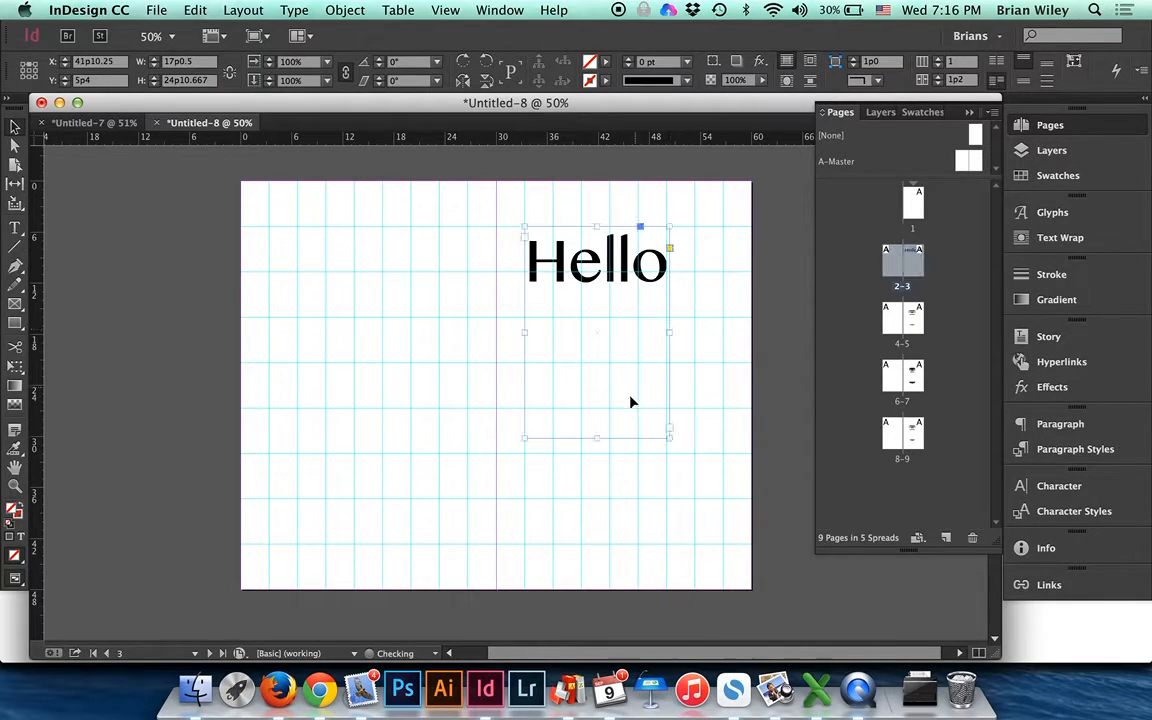
mouse_move(598, 438)
left_mouse_down()
mouse_move(602, 290)
mouse_move(597, 419)
left_mouse_up()
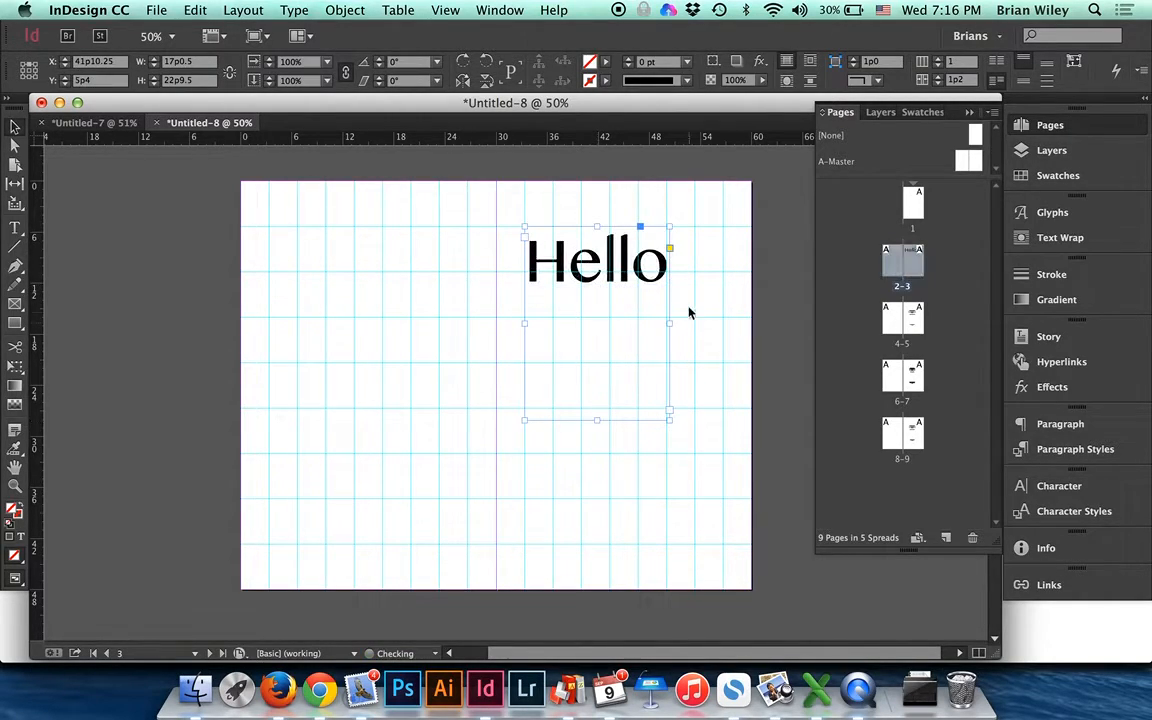
left_click_drag(669, 321, 718, 321)
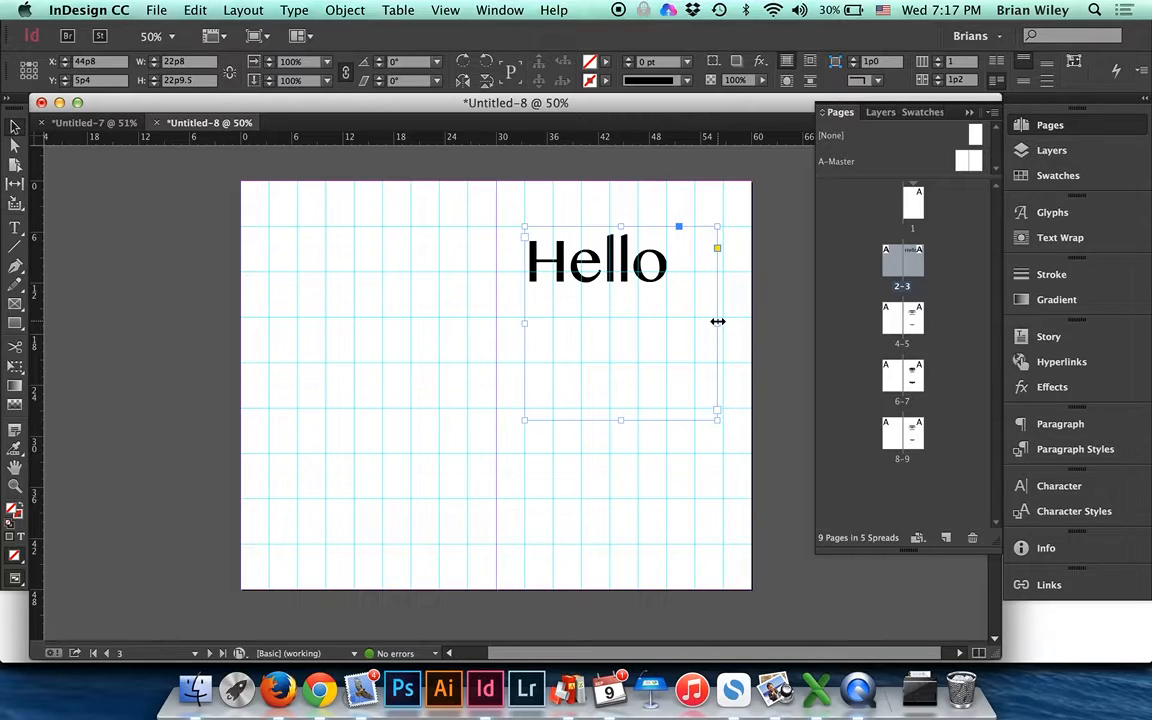
double_click(718, 321)
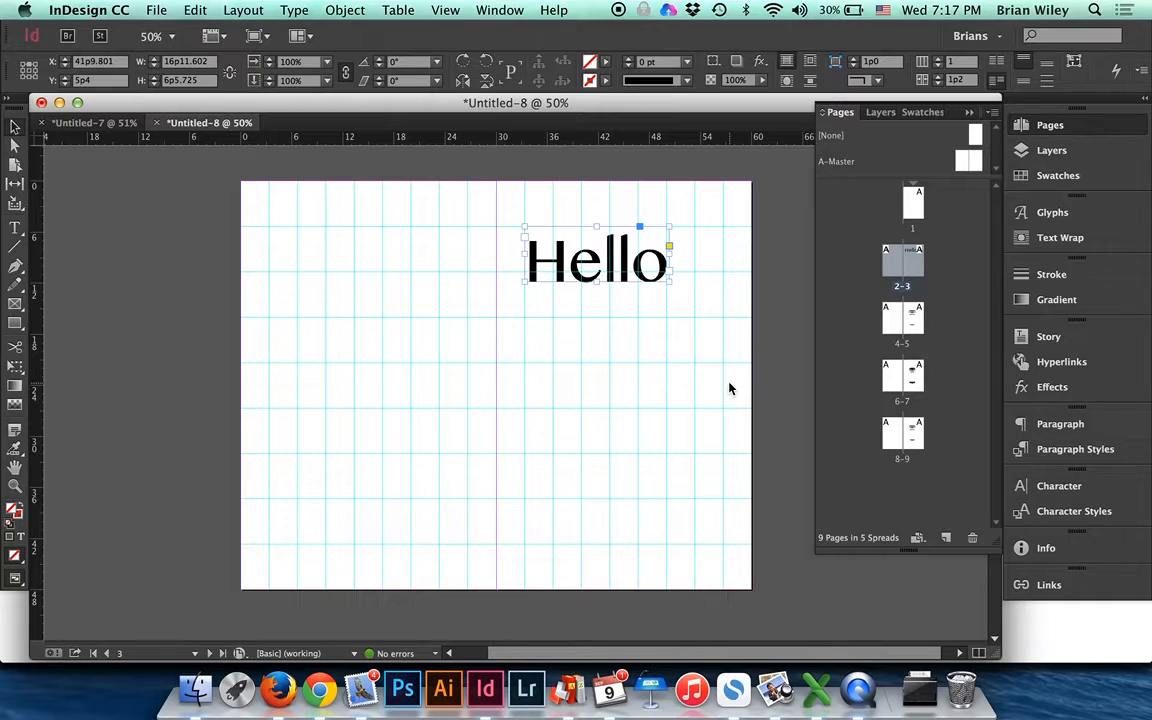
Step: Scale the fitted frame together with its text to about 23p4 wide by 8p11 high
left_click_drag(669, 282, 720, 337)
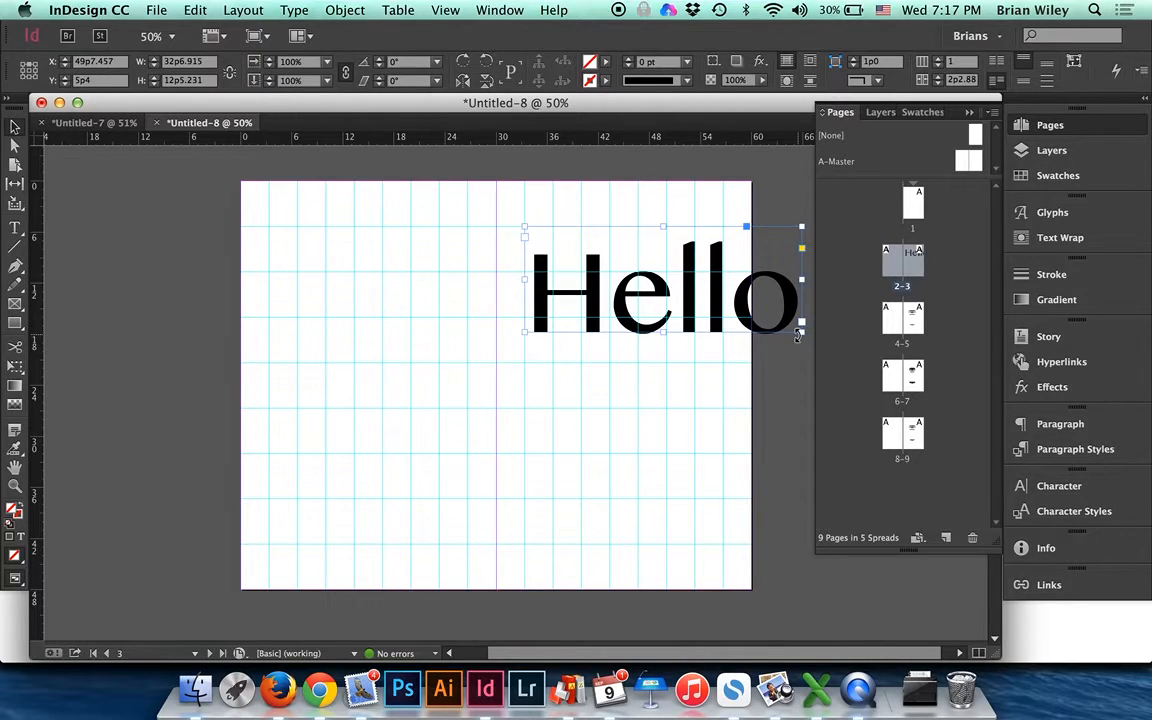
left_click_drag(801, 331, 723, 295)
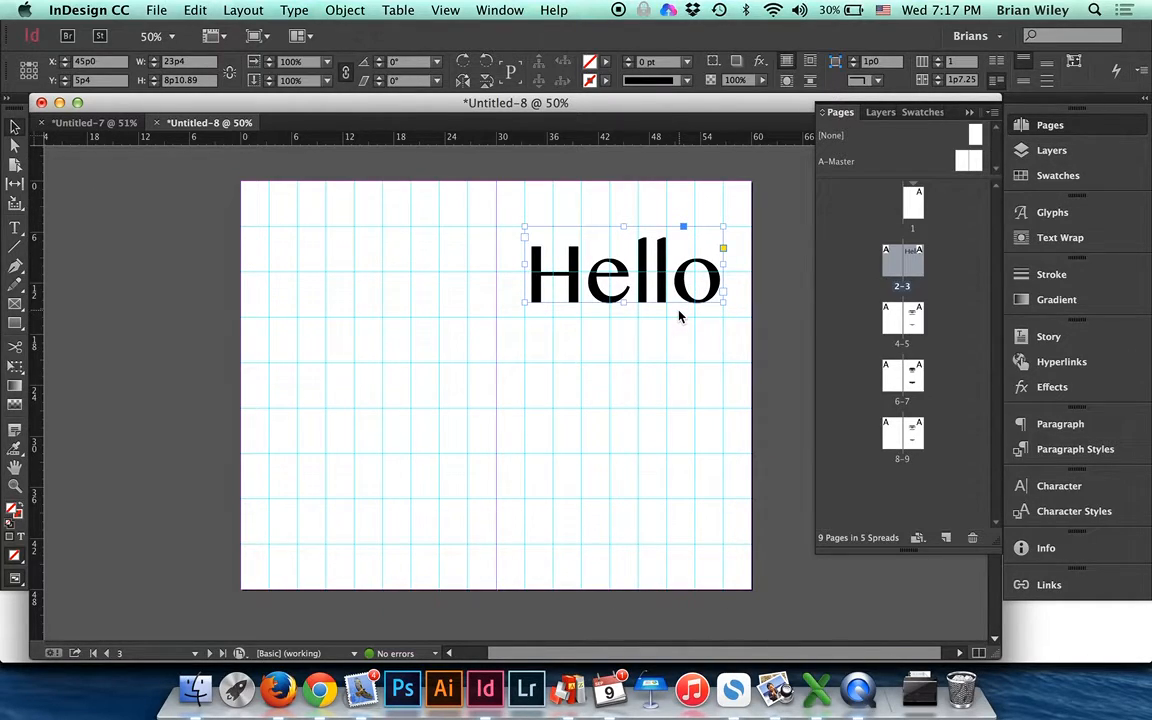
double_click(718, 284)
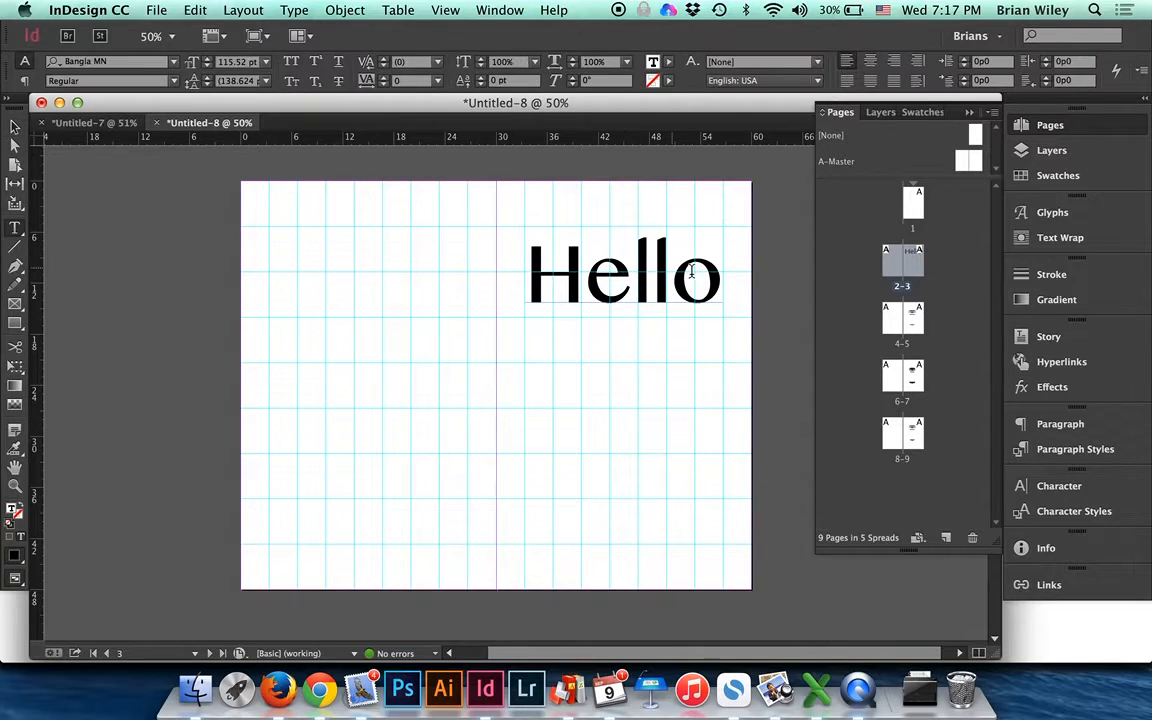
left_click_drag(718, 284, 352, 275)
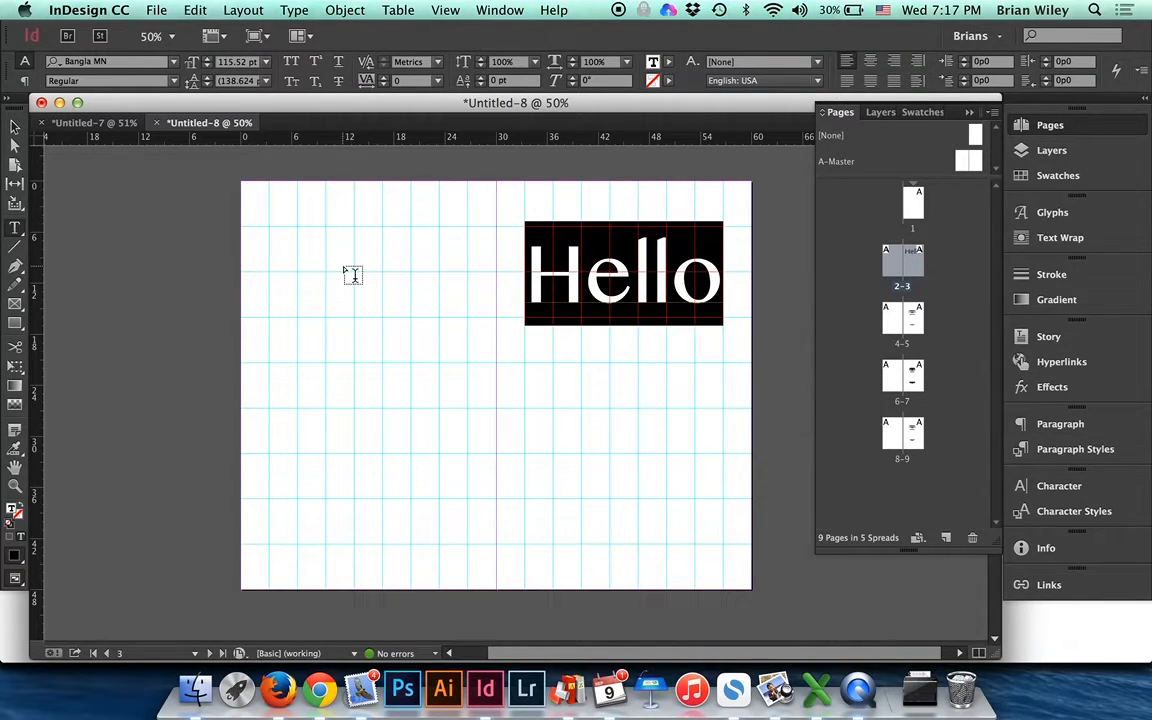
left_click(14, 127)
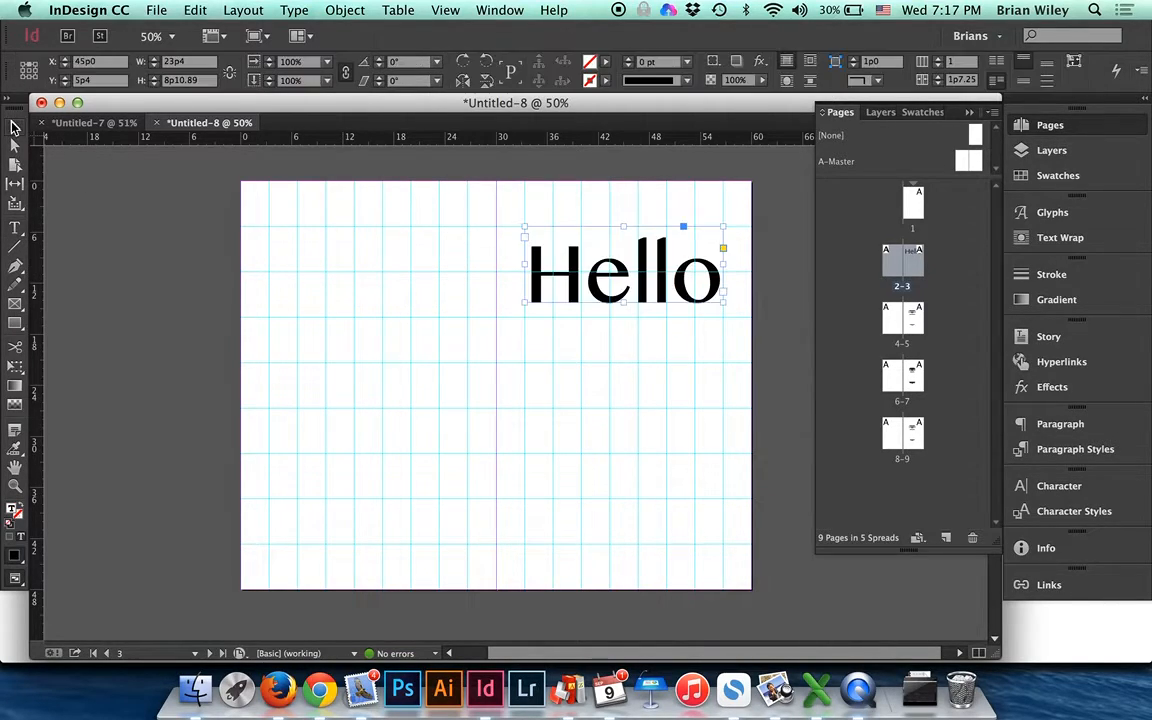
Step: Change the font of the word "Hello" to Arno Pro using the Character settings
double_click(718, 280)
left_click_drag(718, 282, 530, 270)
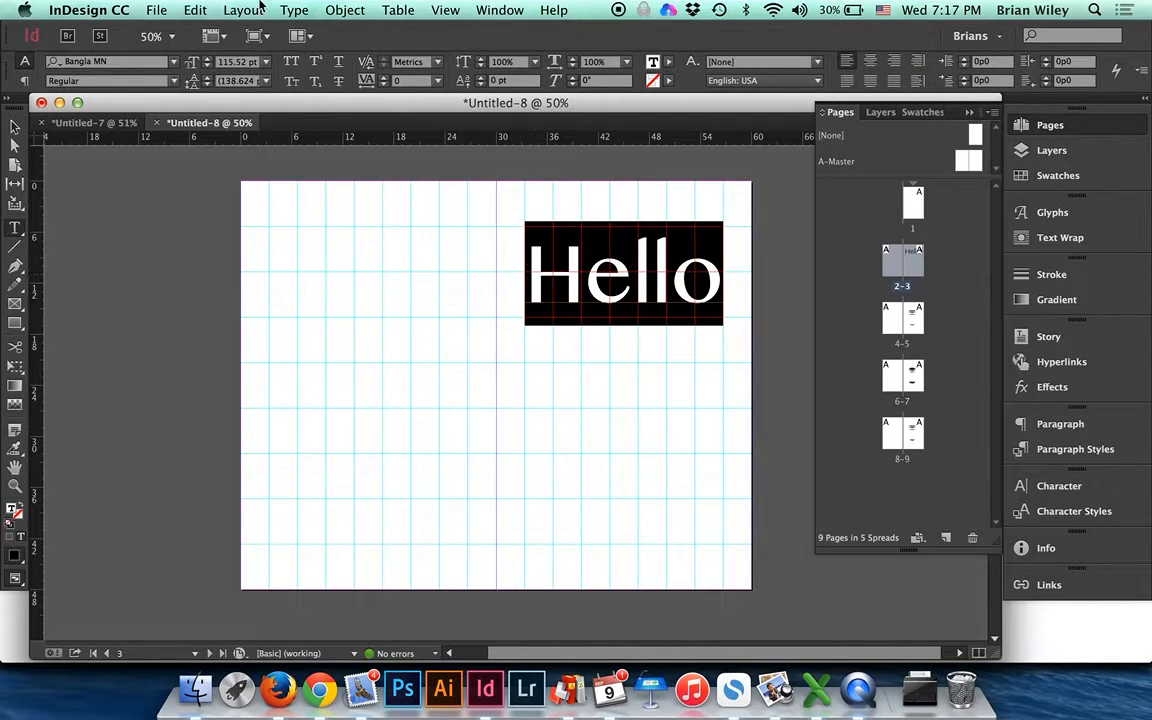
left_click(174, 64)
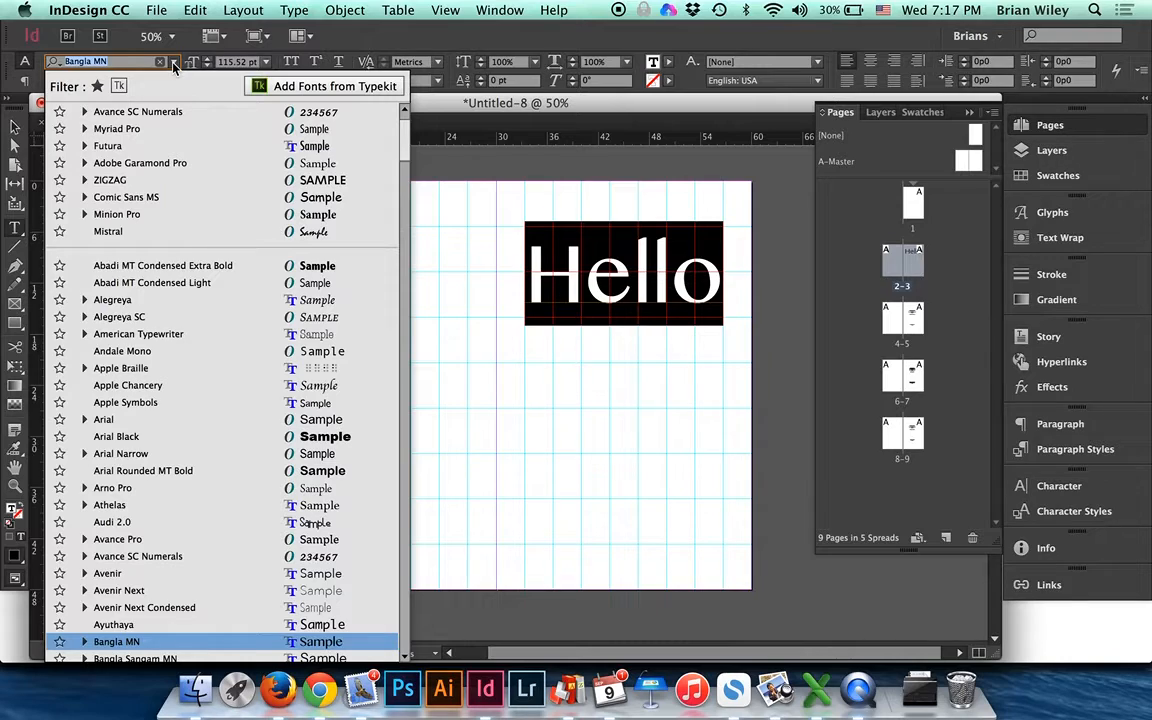
left_click(174, 64)
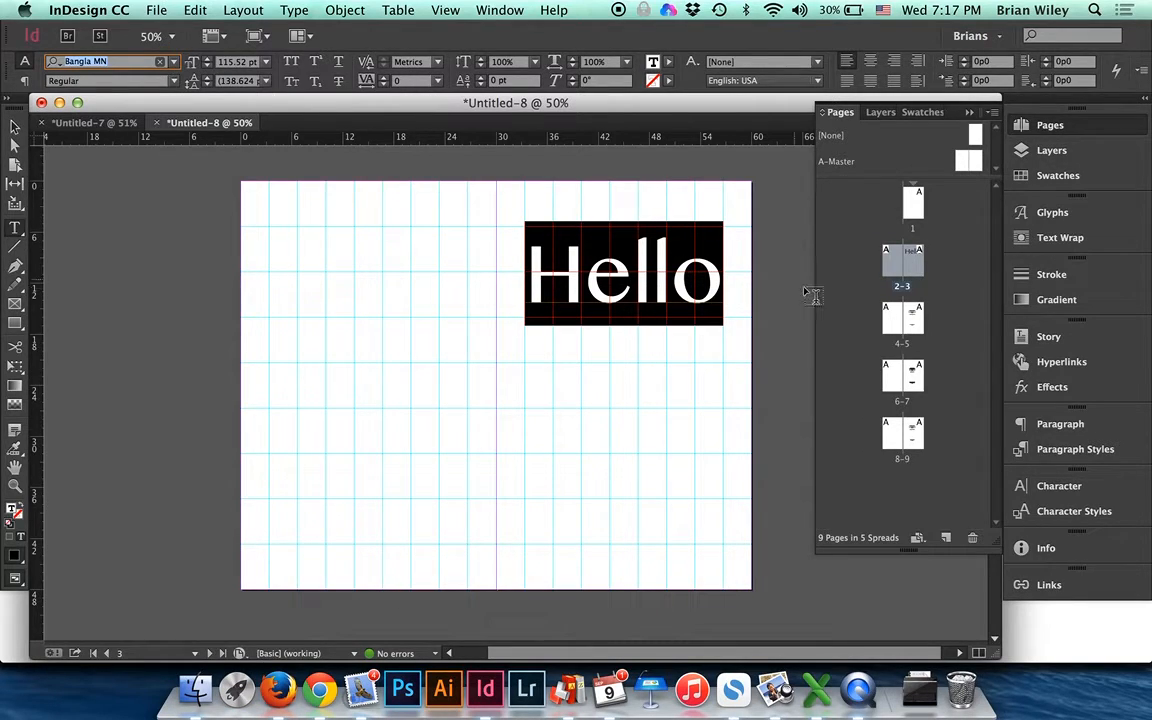
left_click(1077, 488)
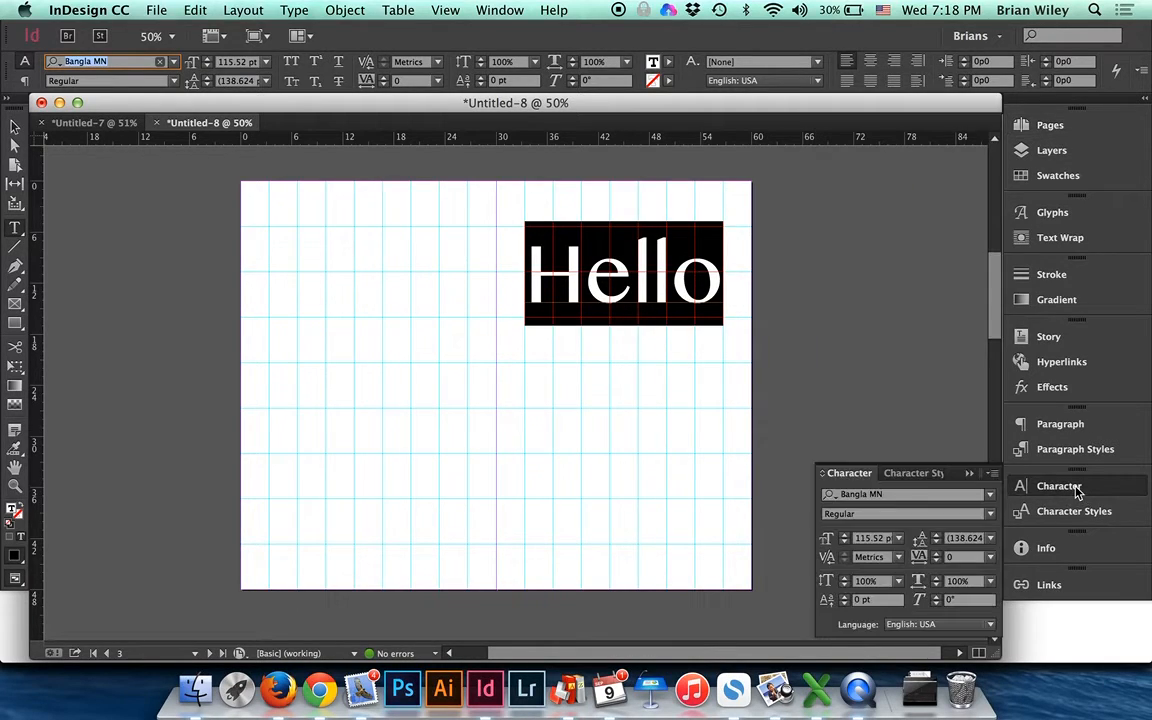
left_click(990, 498)
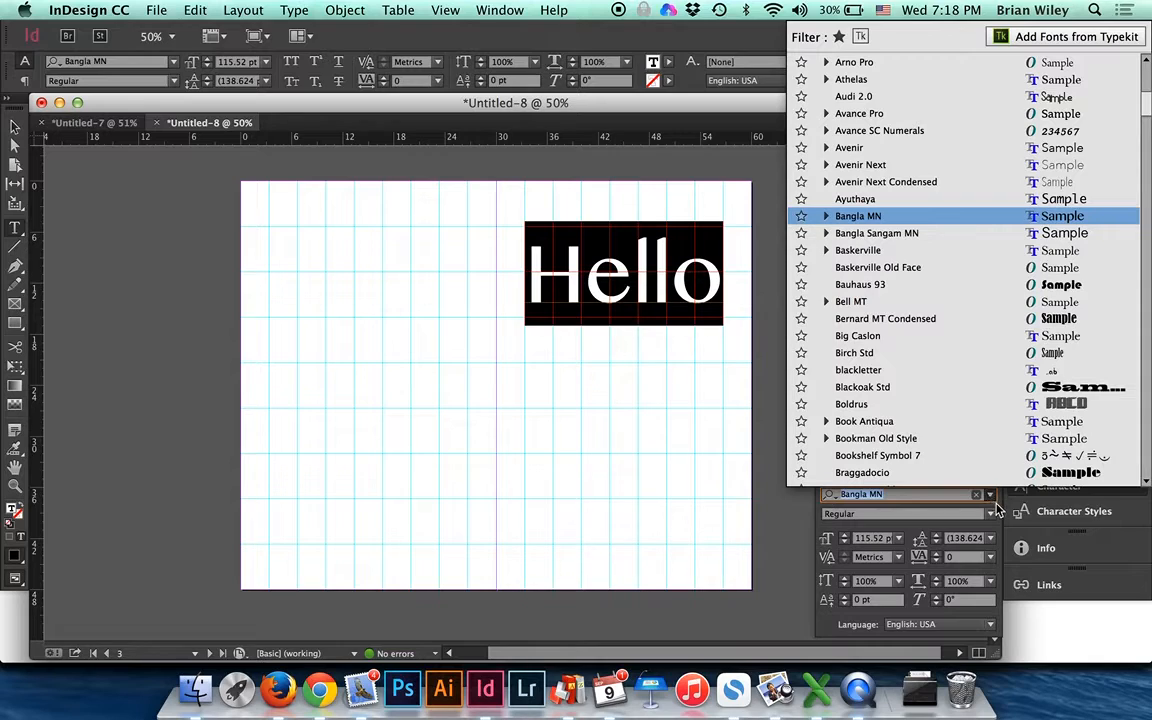
key("Escape")
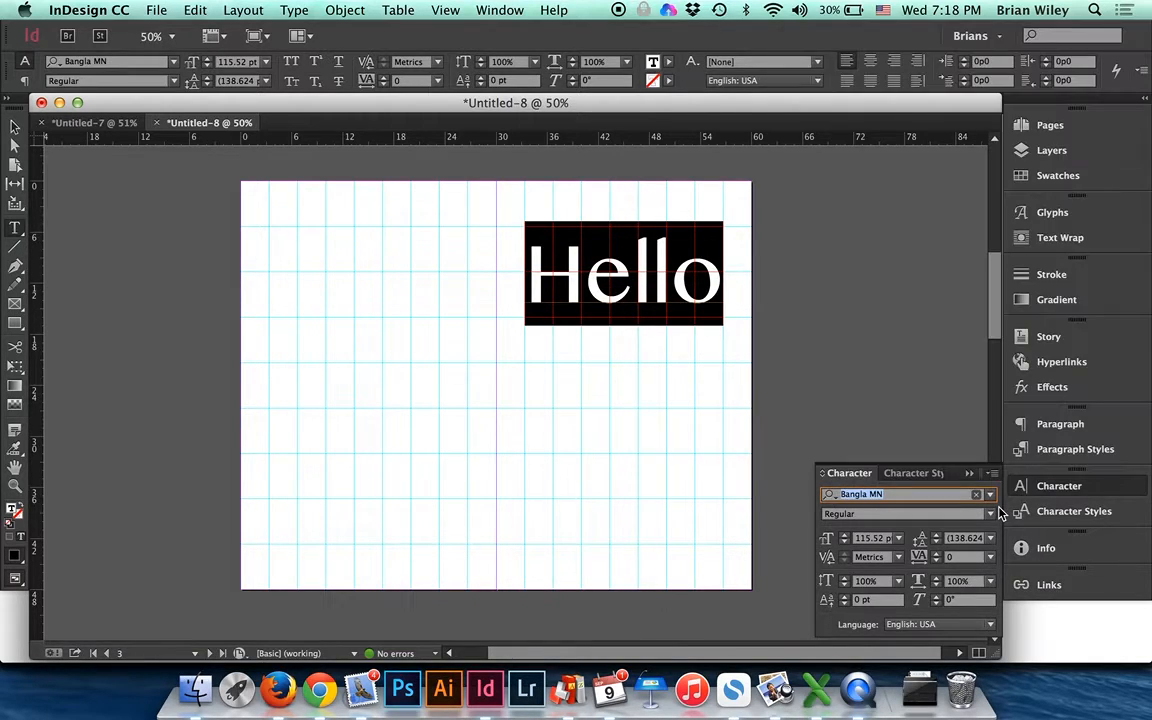
left_click(992, 497)
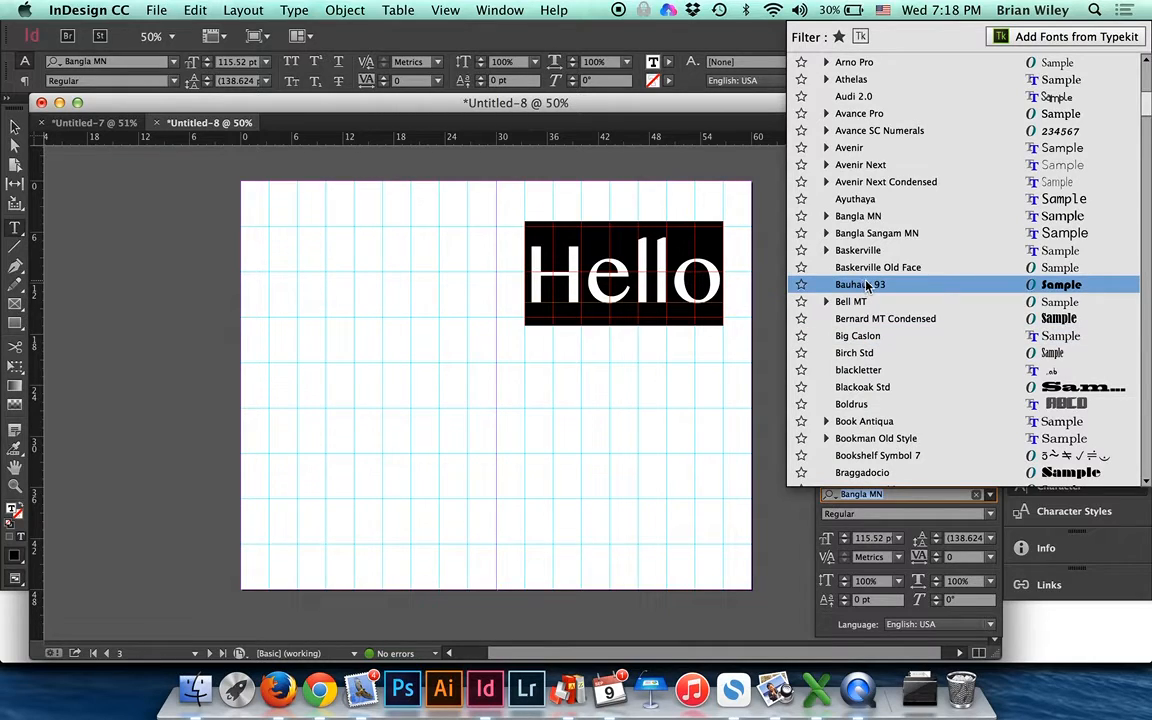
left_click(862, 62)
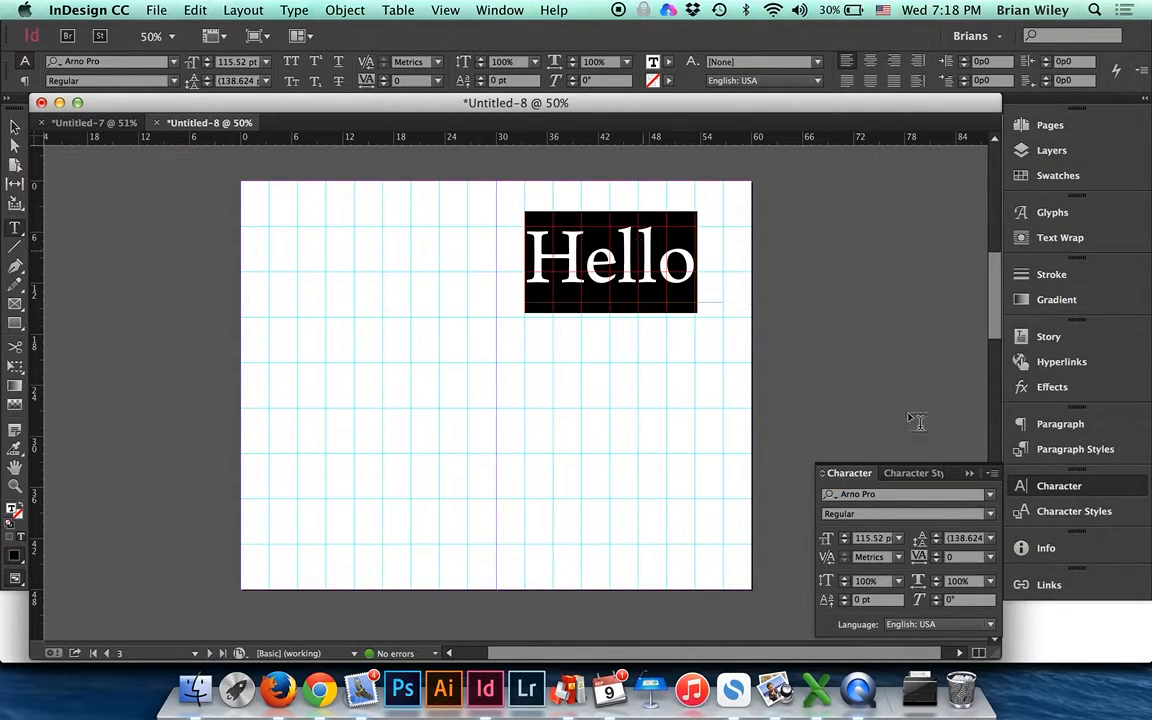
Step: Set the font style of the word "Hello" to Bold Italic
left_click(992, 513)
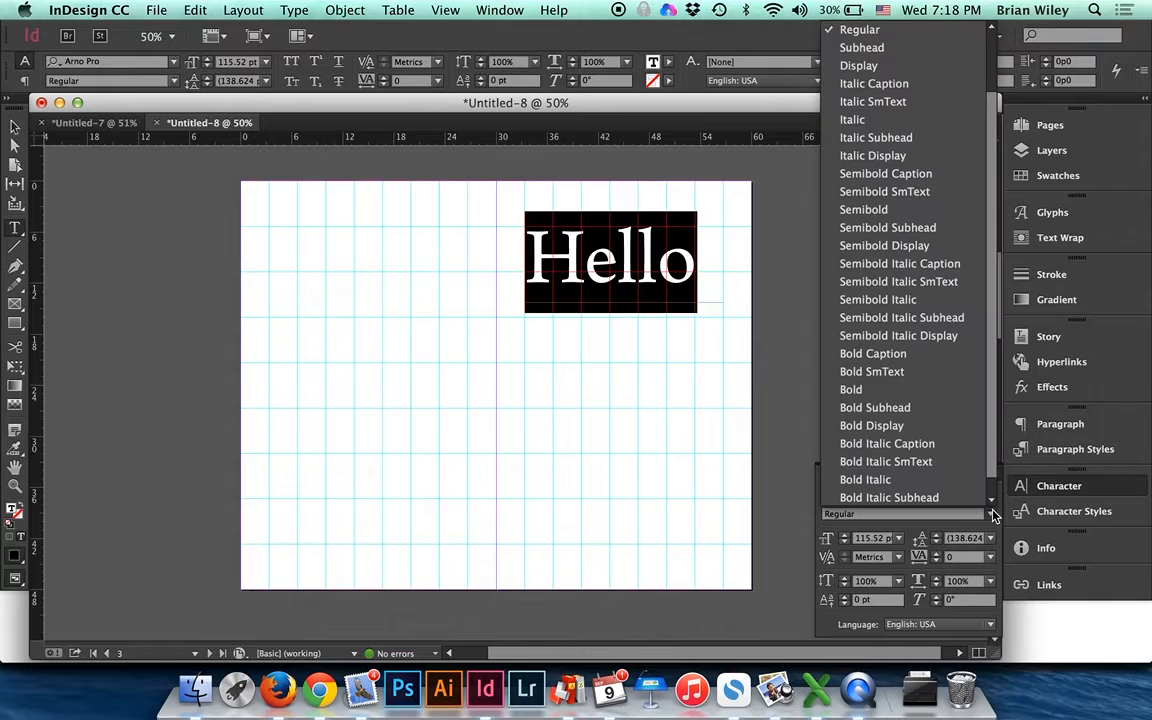
left_click(911, 478)
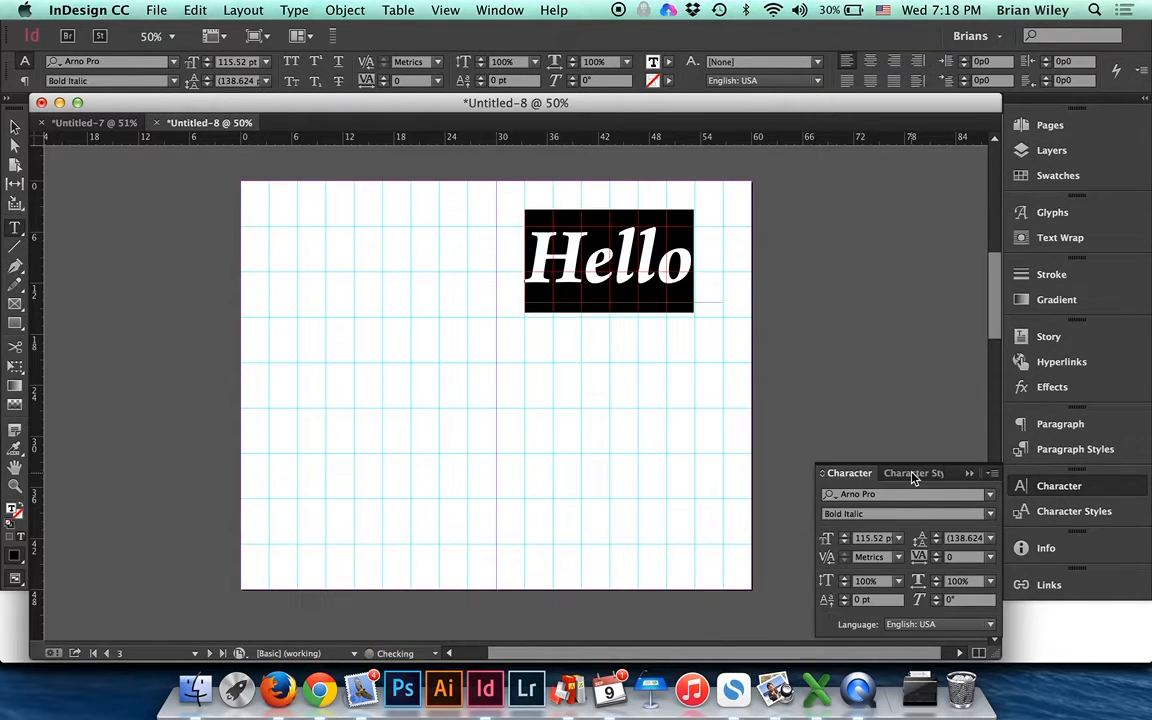
left_click(15, 125)
double_click(665, 276)
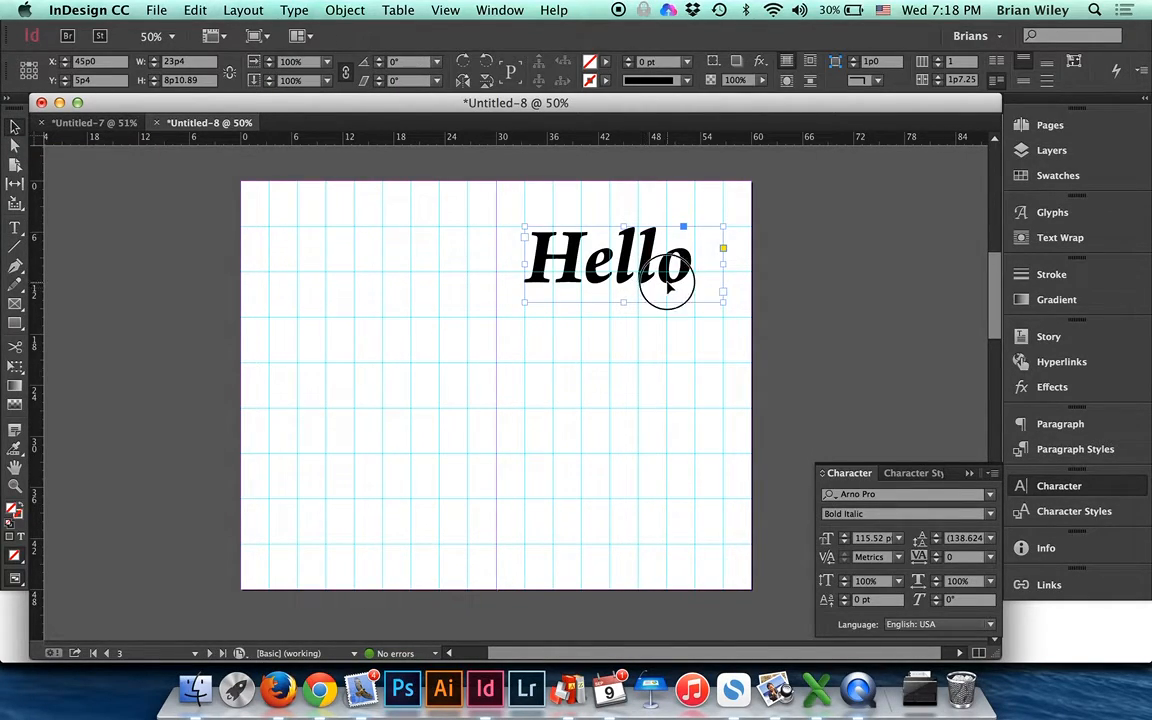
Step: Set the font to Arial at the end of "Hello" and add the text "asd" there
left_click_drag(689, 266, 484, 220)
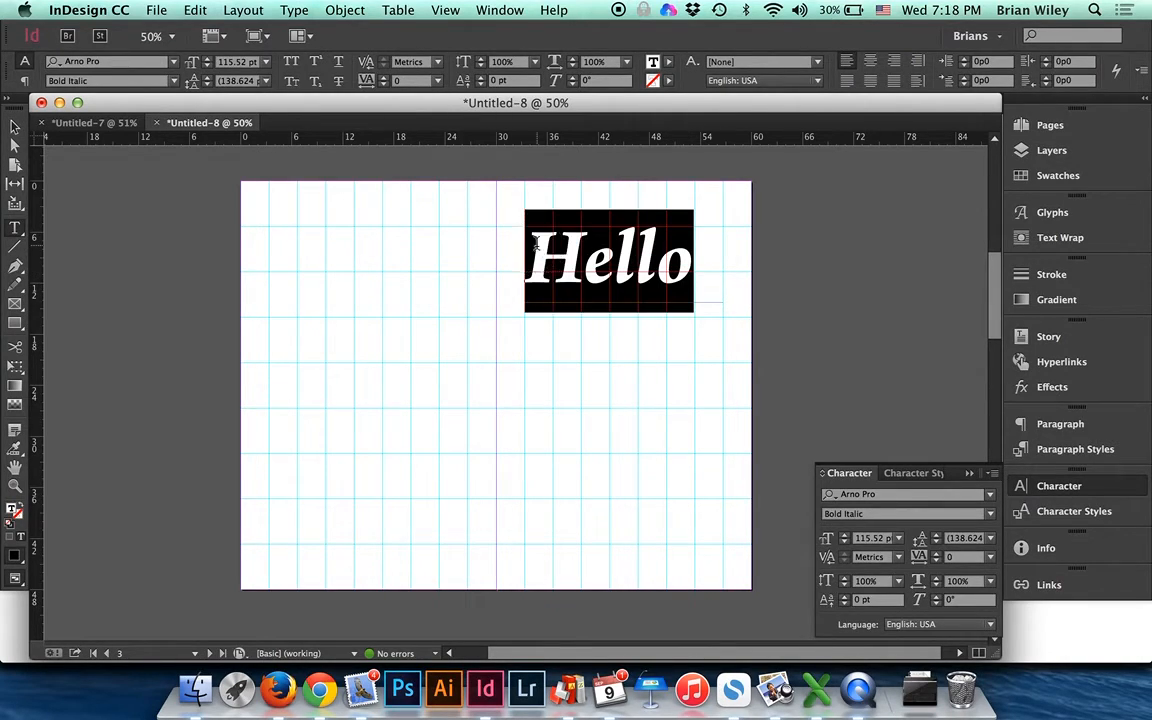
left_click(622, 240)
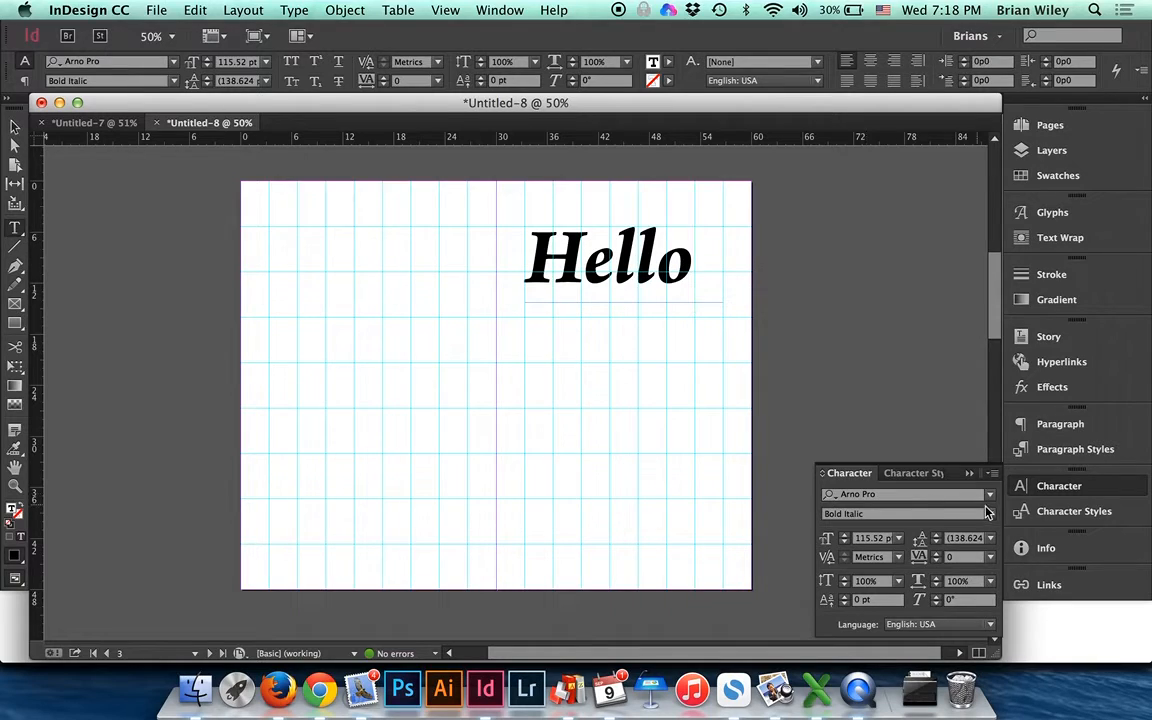
left_click(989, 494)
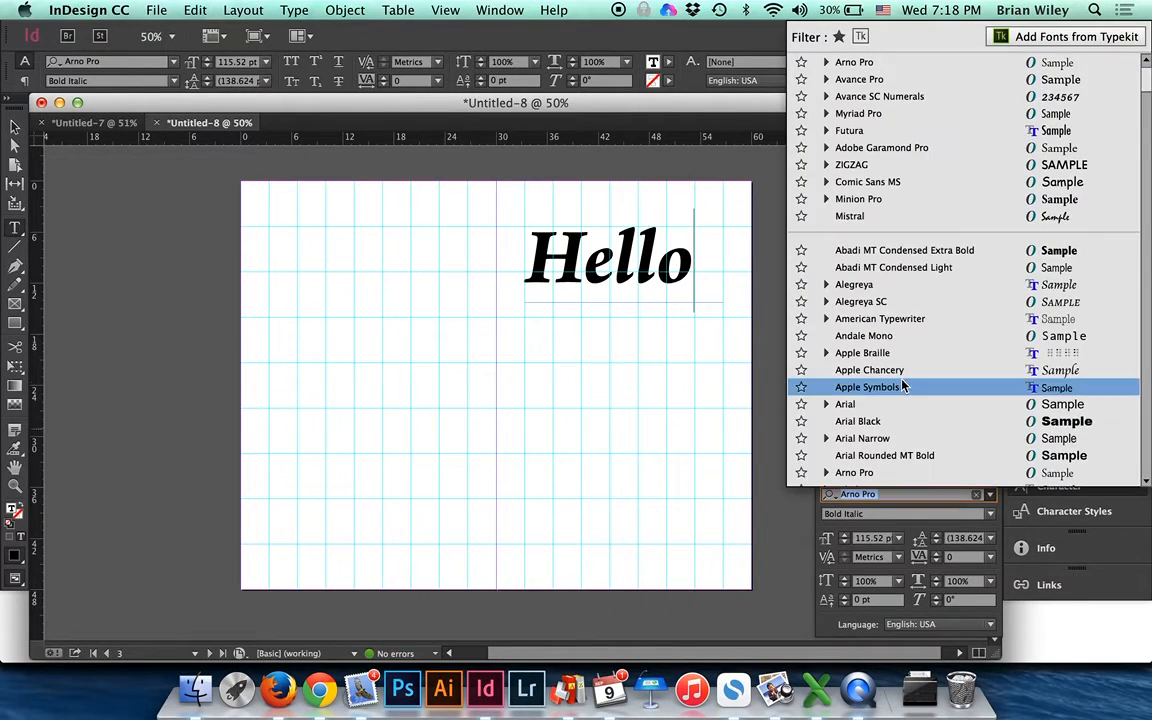
left_click(873, 404)
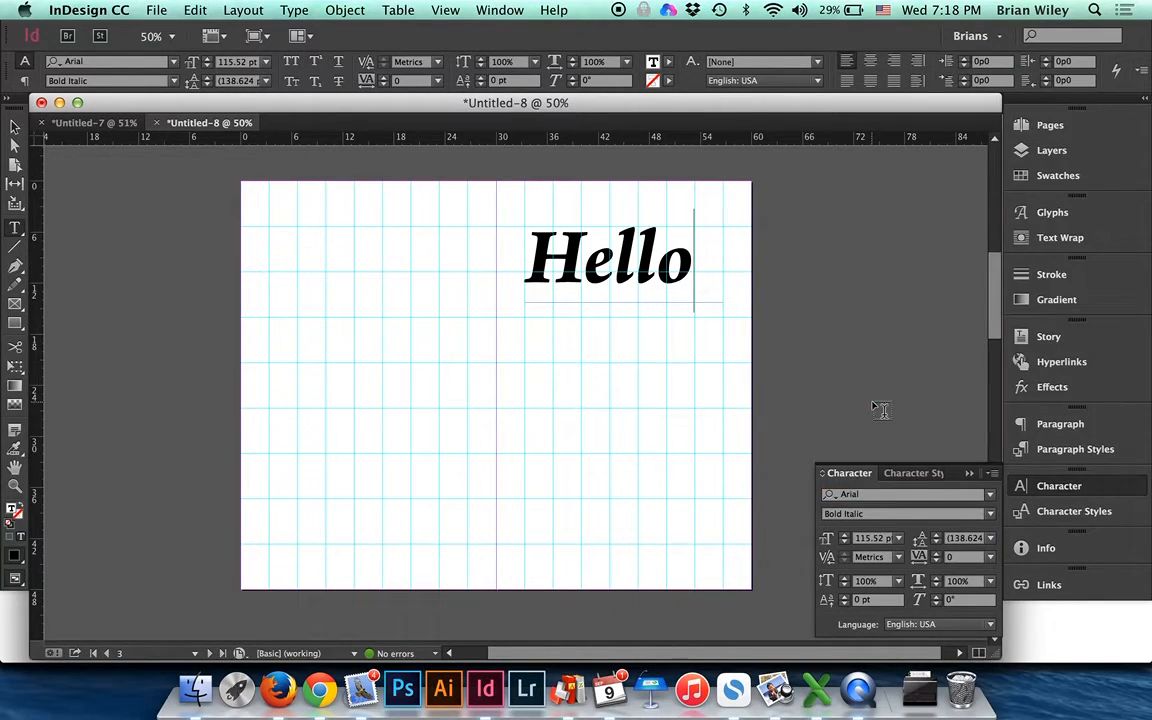
type("-")
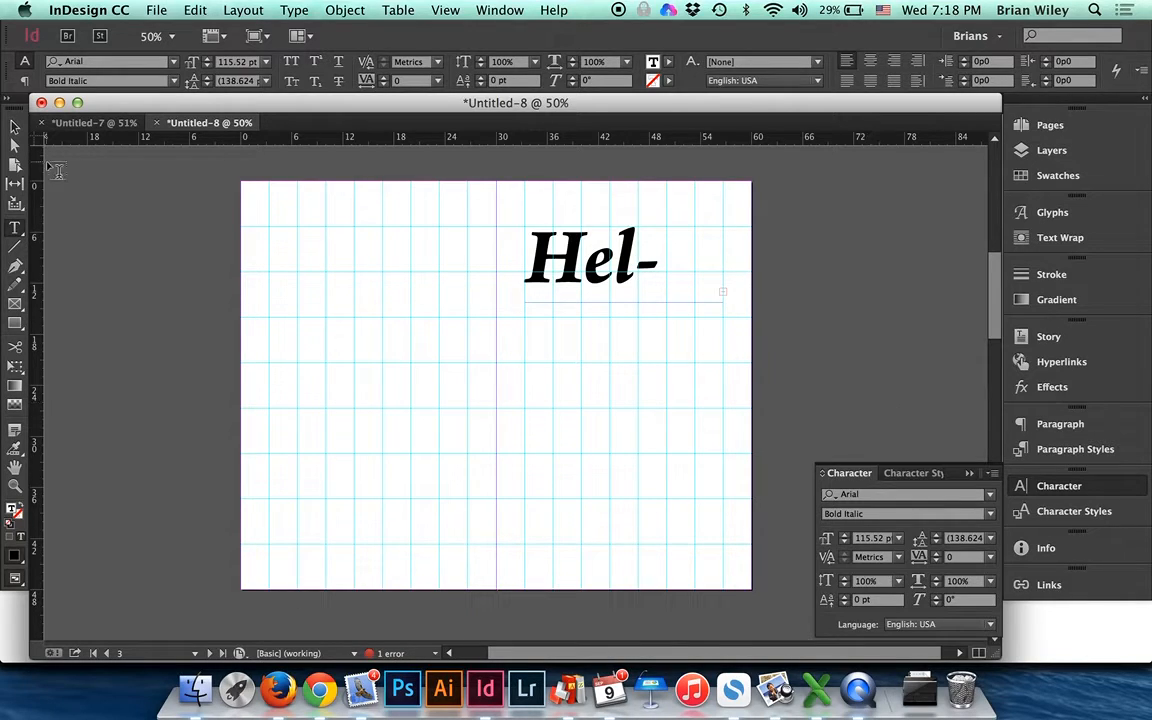
Step: Extend the text frame downward to about 22p3 high so the overflowing text fits
left_click(16, 127)
left_click(16, 127)
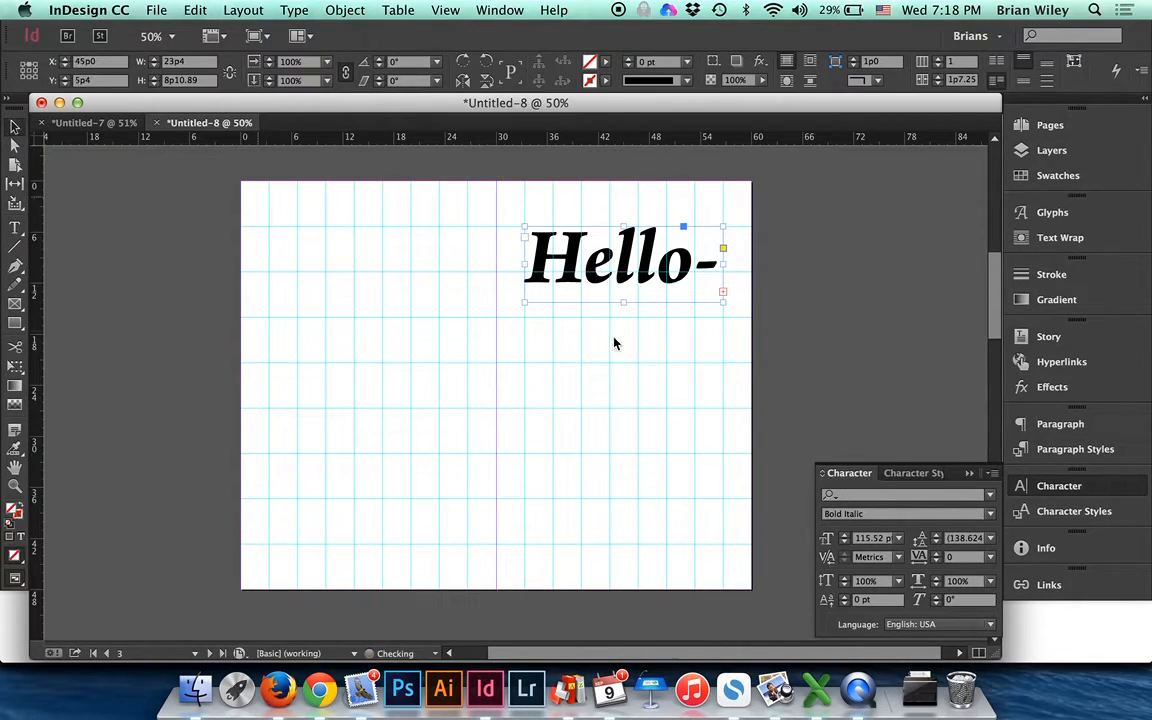
left_click_drag(627, 304, 638, 414)
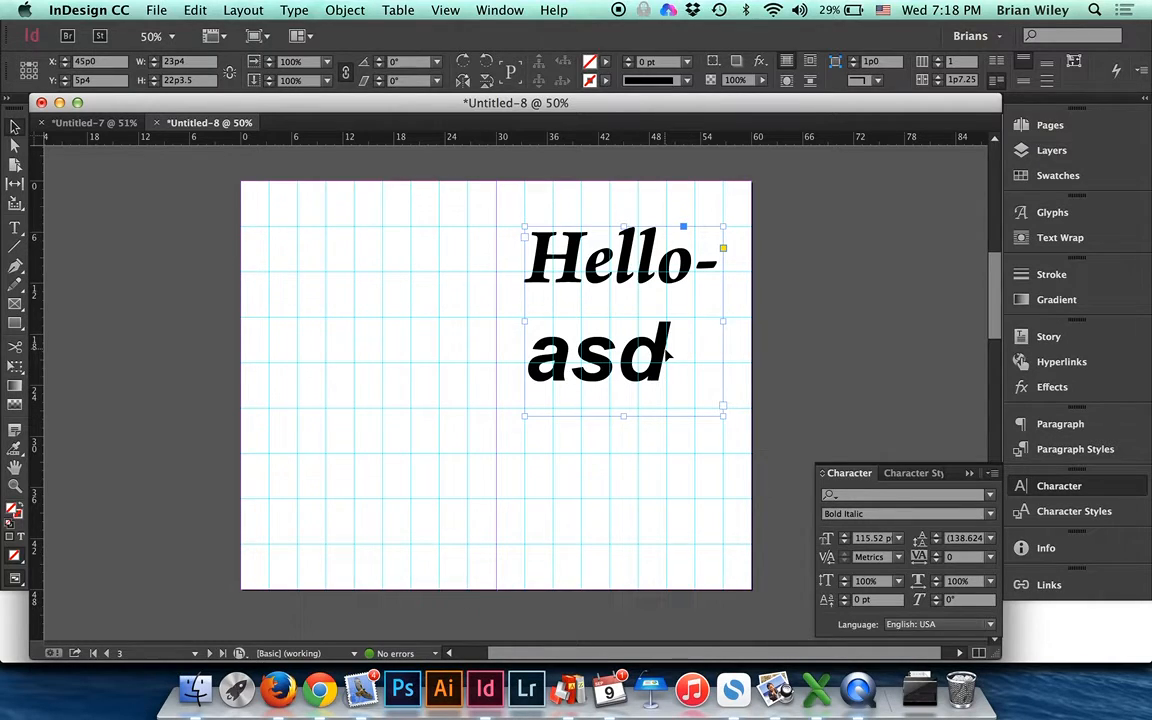
Step: Check the font shown for "asd" alone and for the whole mixed-font text in the frame
double_click(668, 352)
left_click_drag(668, 352, 533, 352)
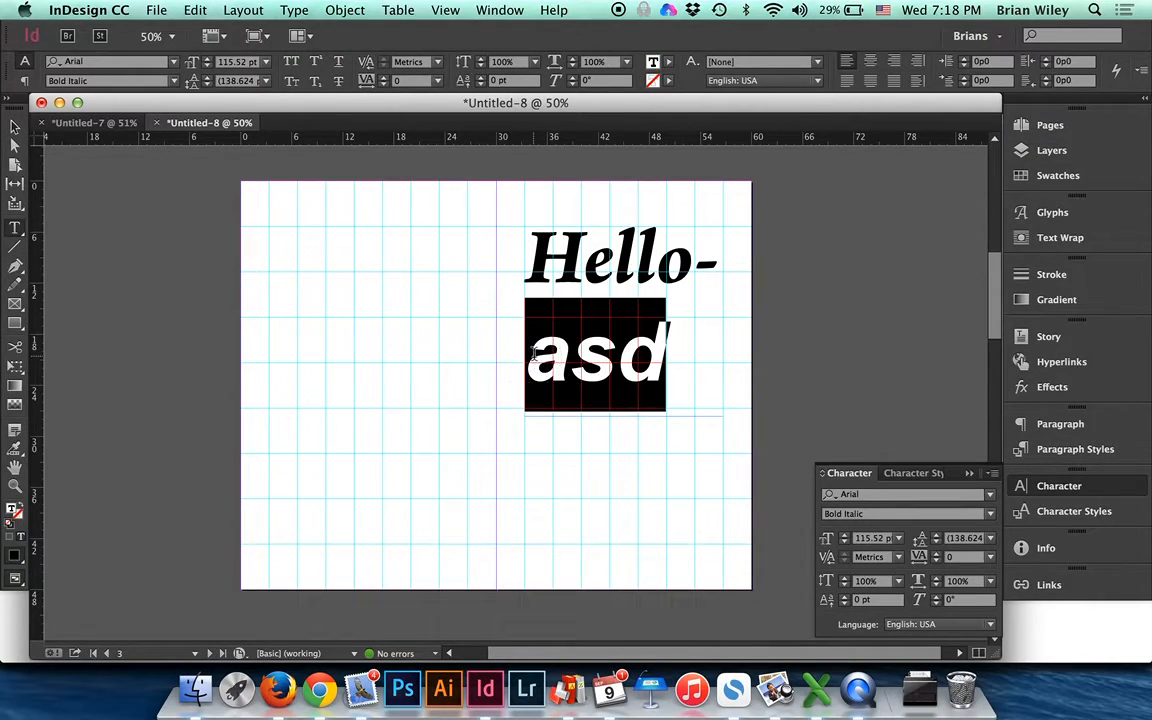
left_click_drag(670, 354, 468, 239)
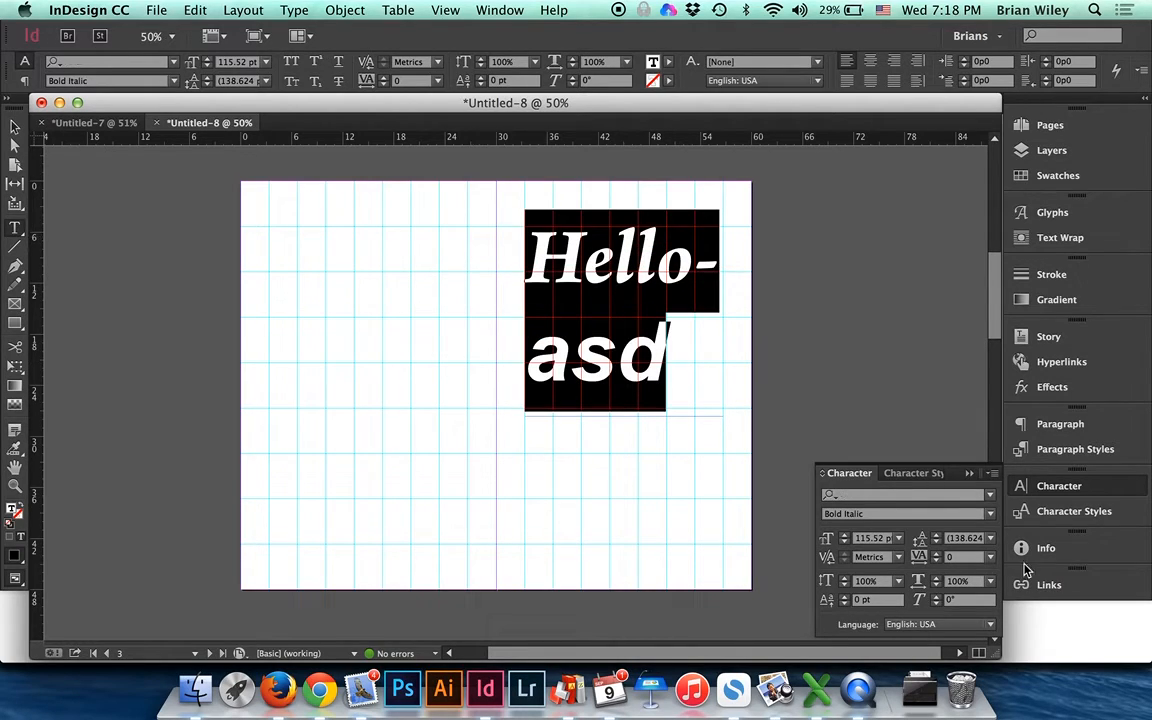
left_click(989, 495)
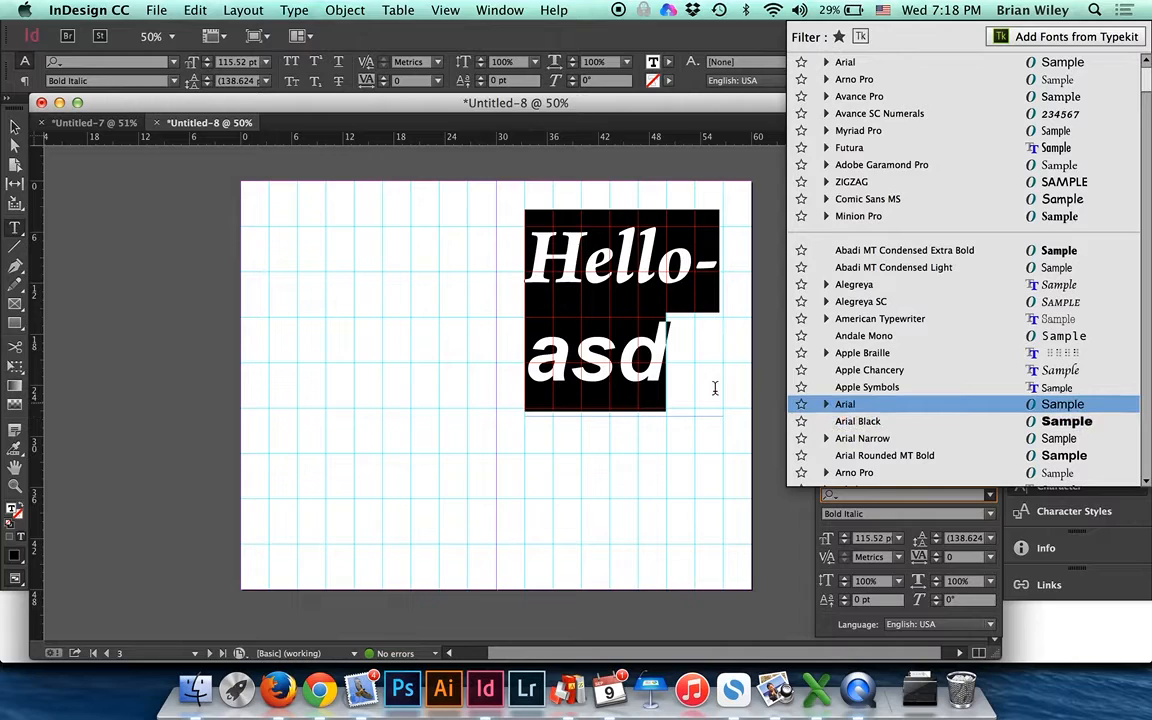
left_click_drag(666, 355, 476, 262)
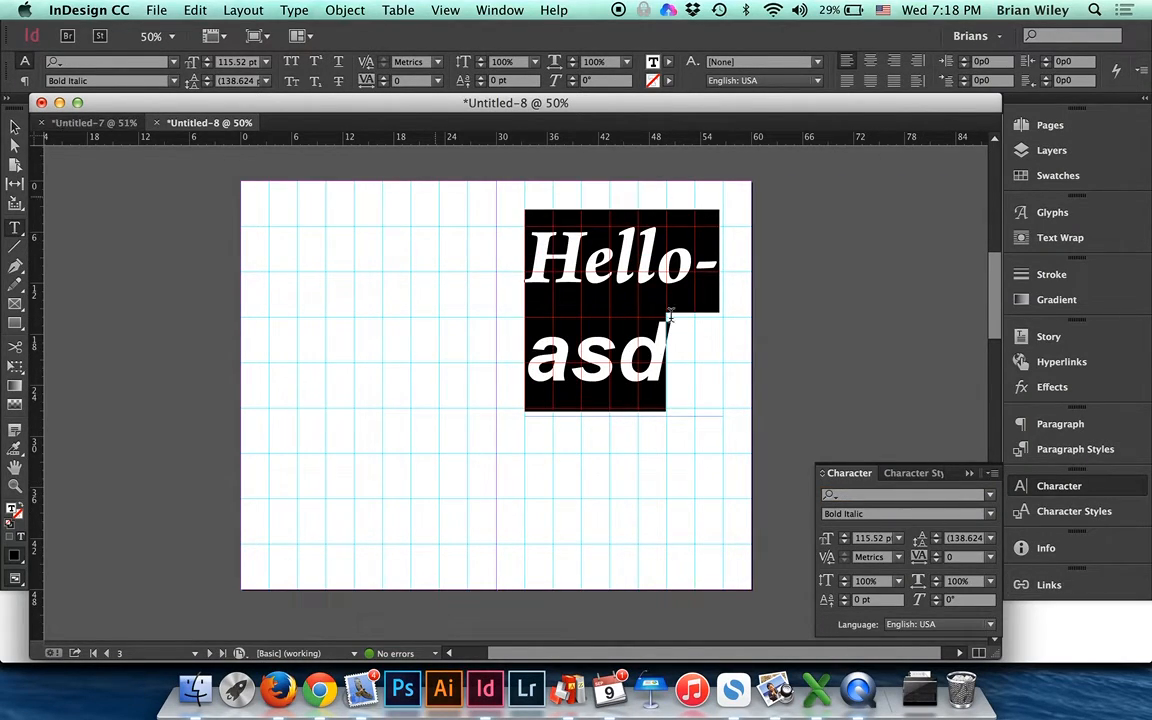
Step: Set the font to ZIGZAG at the end of "asd" and add a few more letters there
left_click(668, 362)
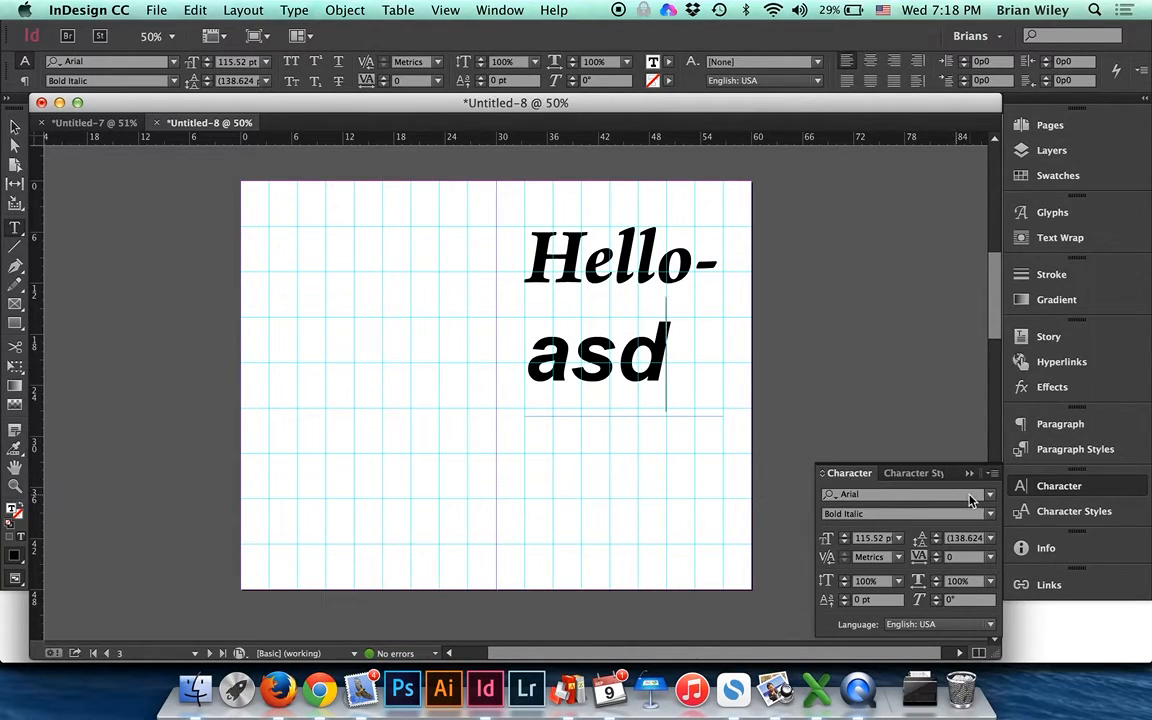
left_click(970, 497)
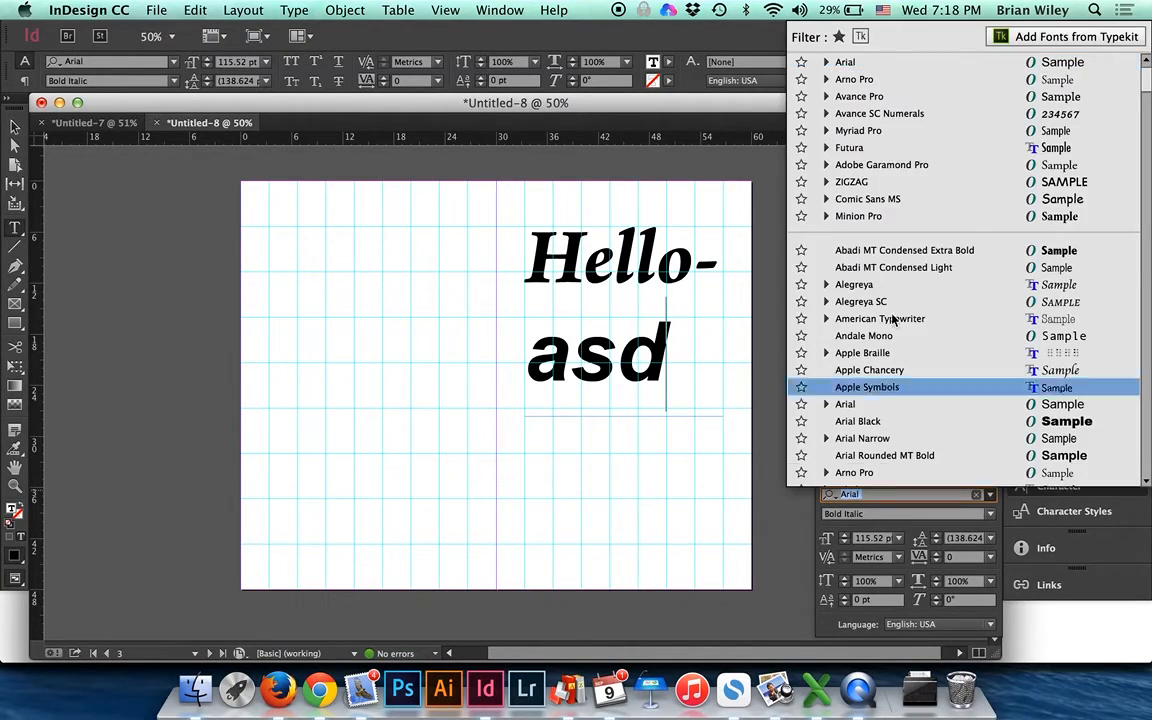
left_click(862, 181)
type("AG")
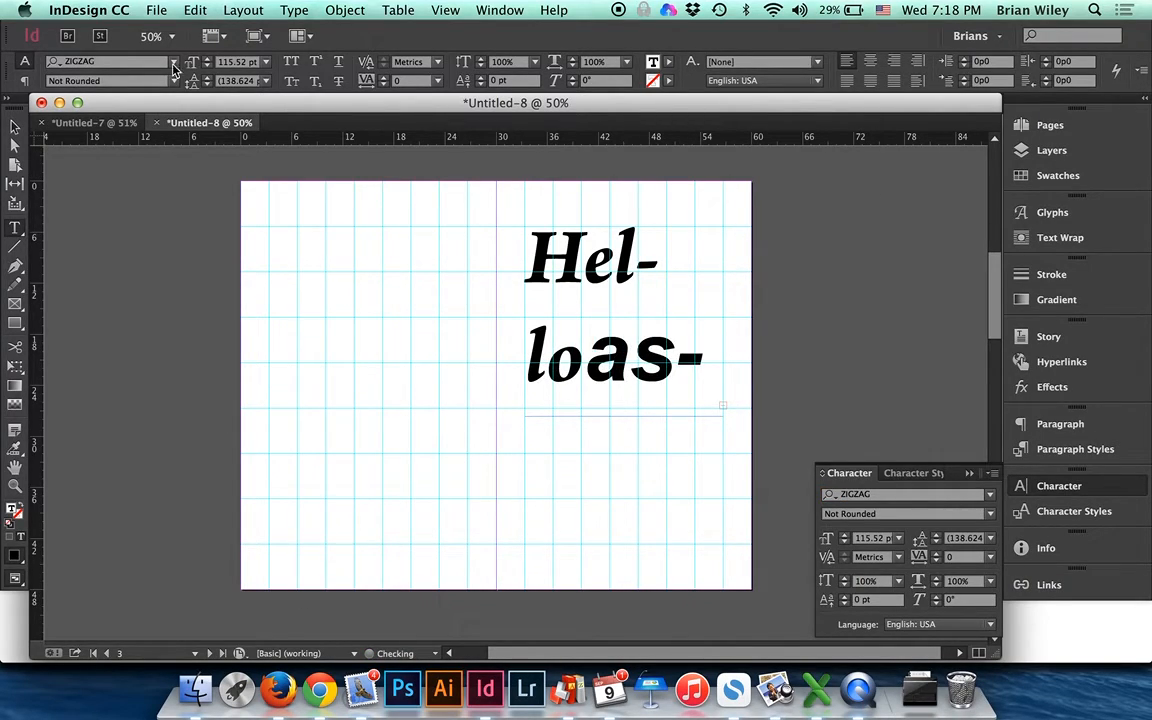
left_click(16, 128)
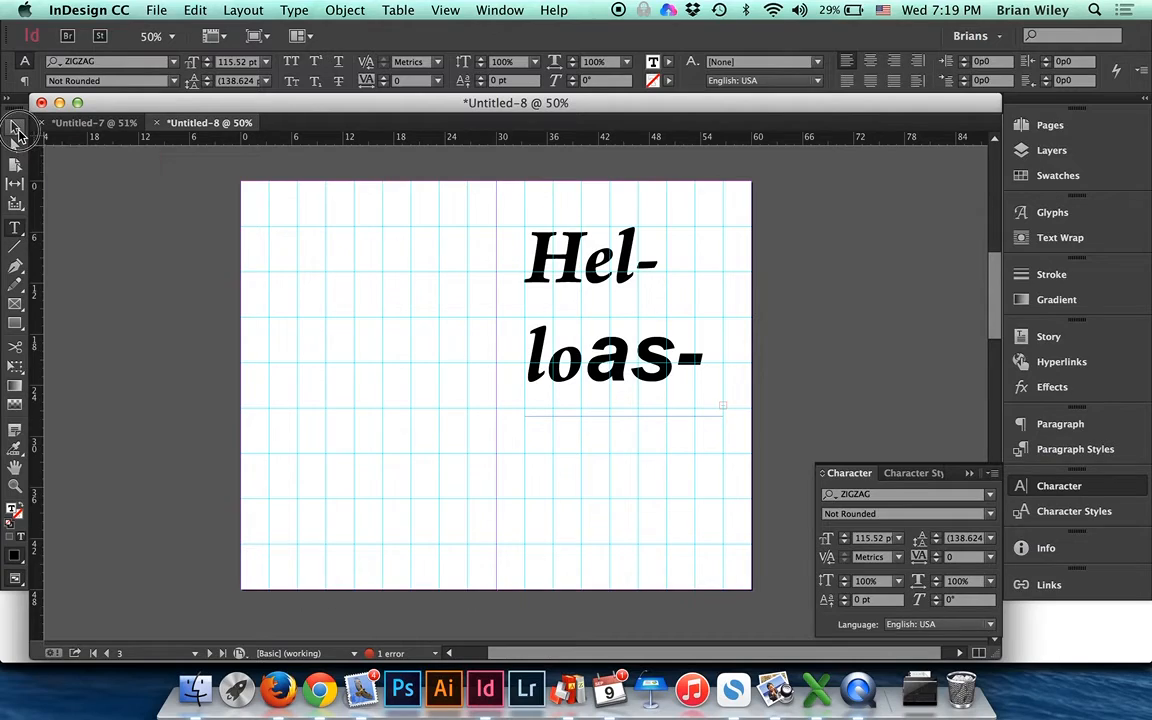